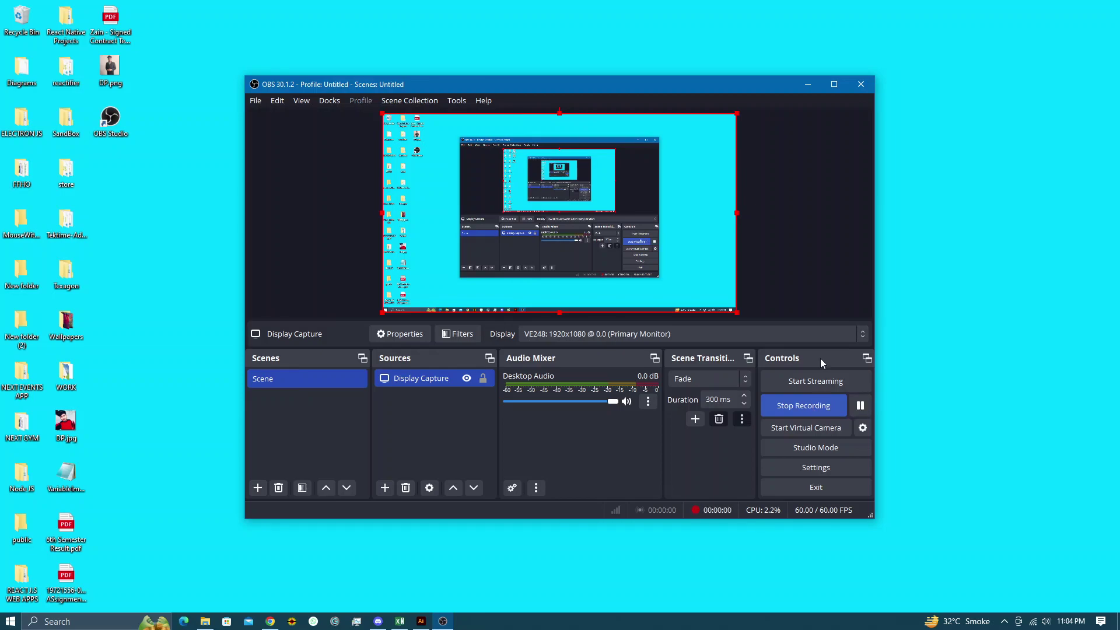
- Bring up the MAZAGAN certificate, then move the producer line and undo it back to centre
click(807, 84)
click(420, 621)
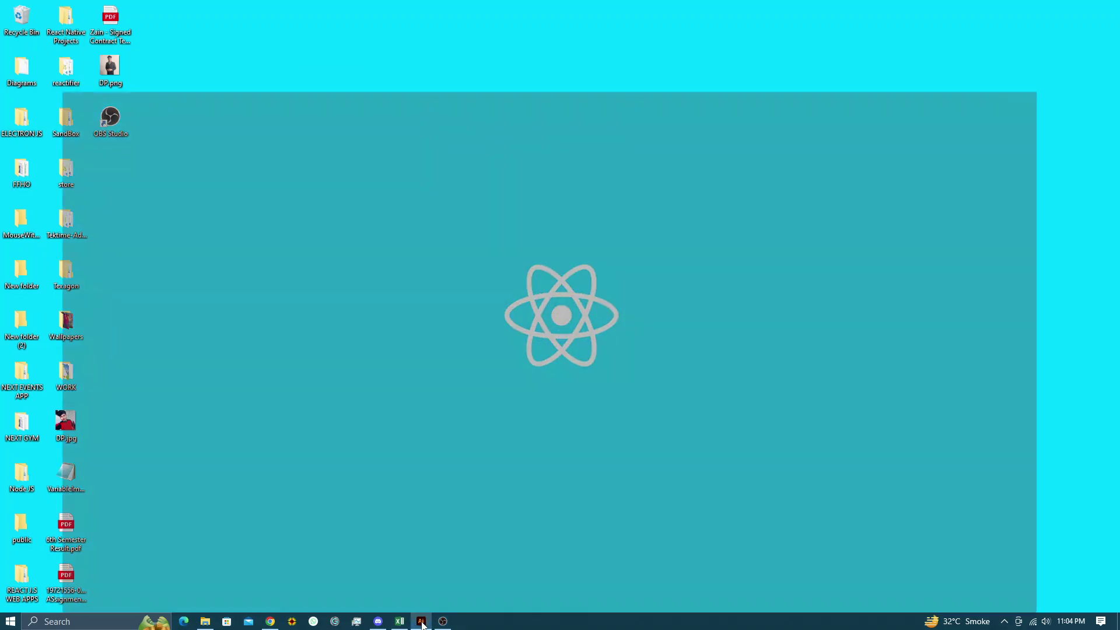
scroll(666, 362, down, 2)
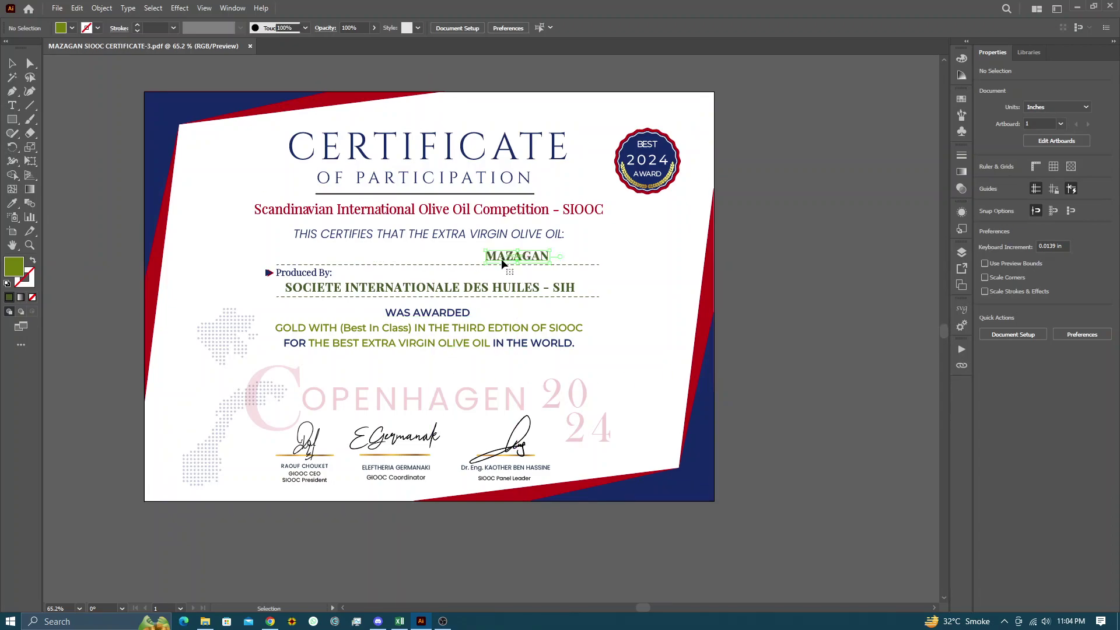
click(443, 258)
drag(439, 288, 502, 291)
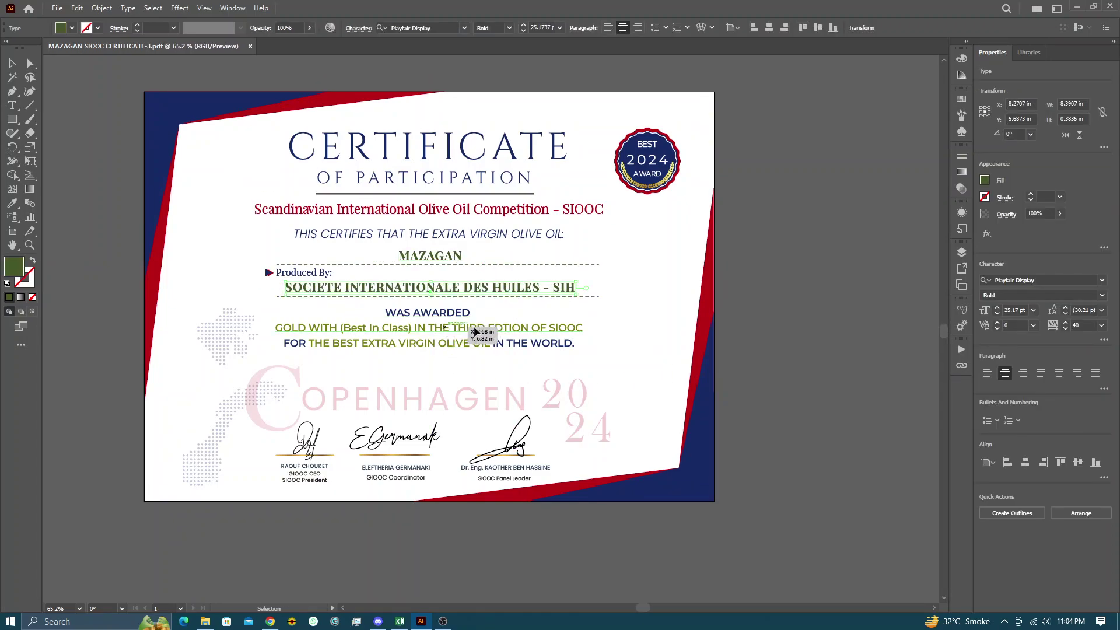
key(ctrl+z)
click(119, 104)
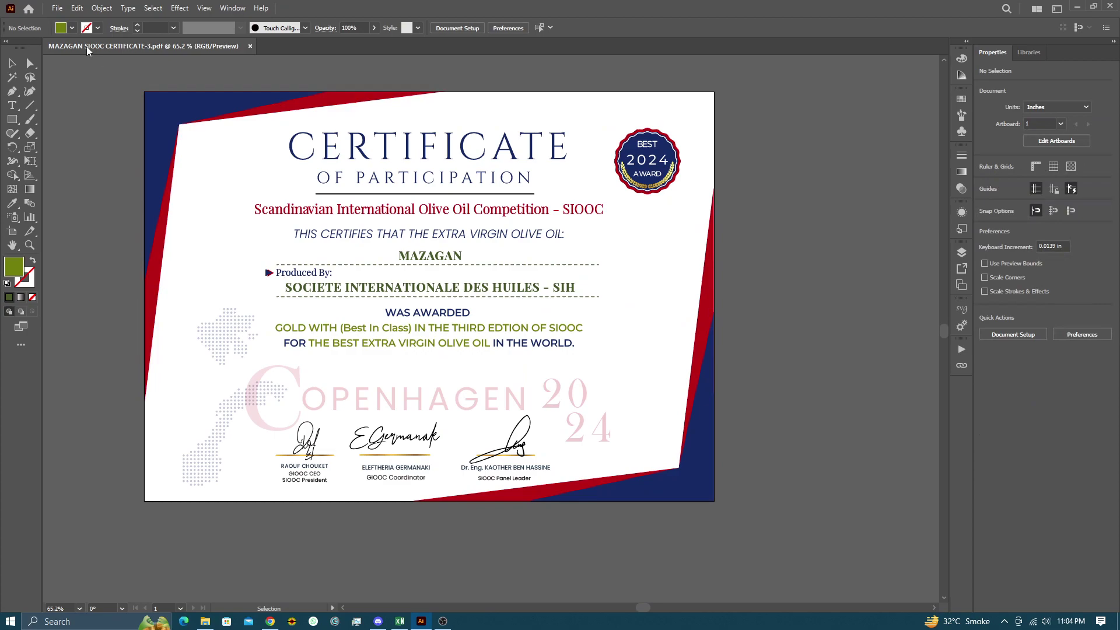
- Run the VariableImporter.jsx script from the Desktop via File > Scripts > Other Script
click(57, 8)
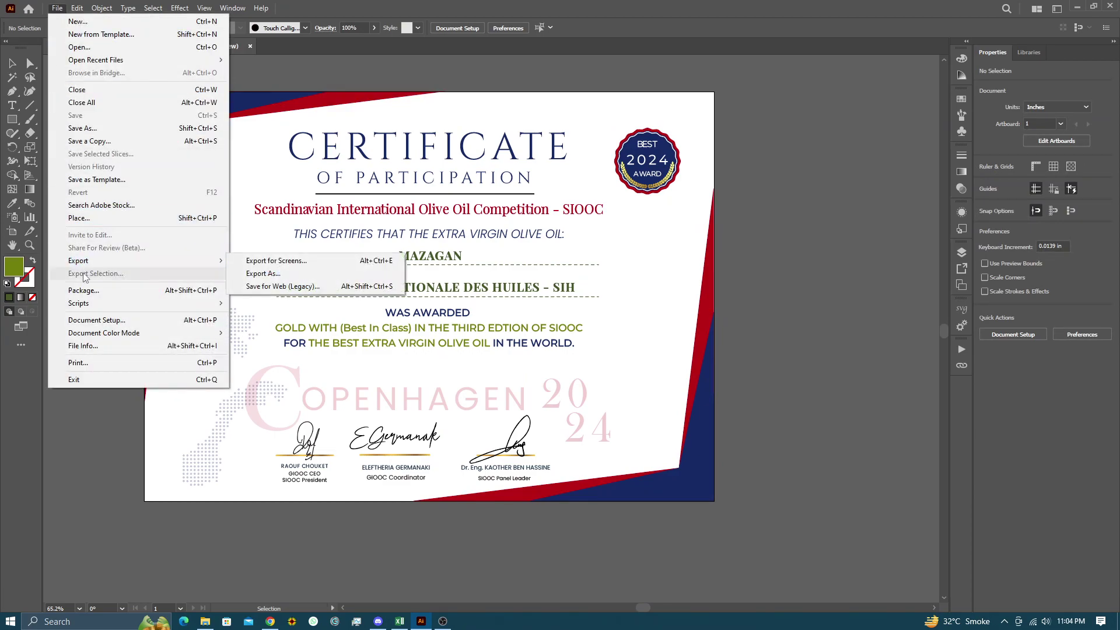
mouse_move(78, 303)
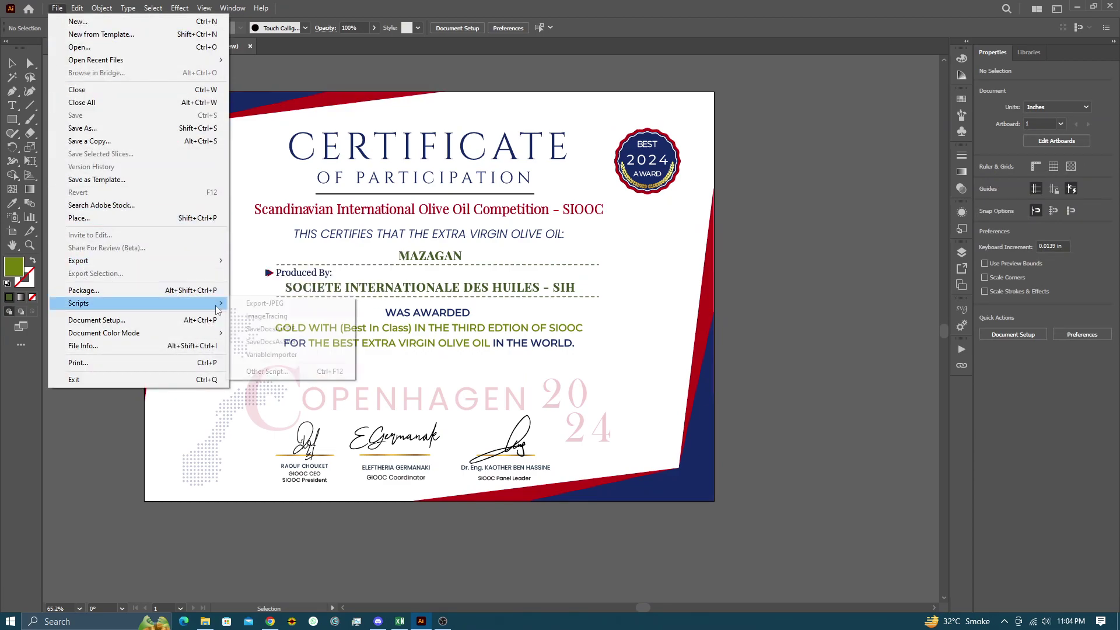
click(300, 372)
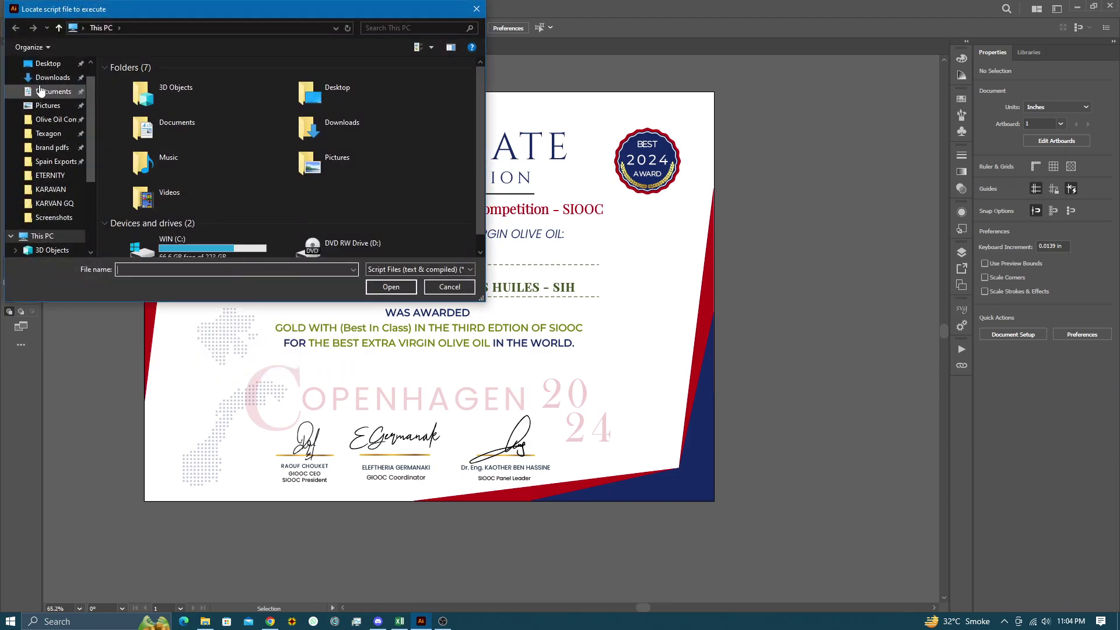
click(40, 87)
scroll(170, 152, down, 2)
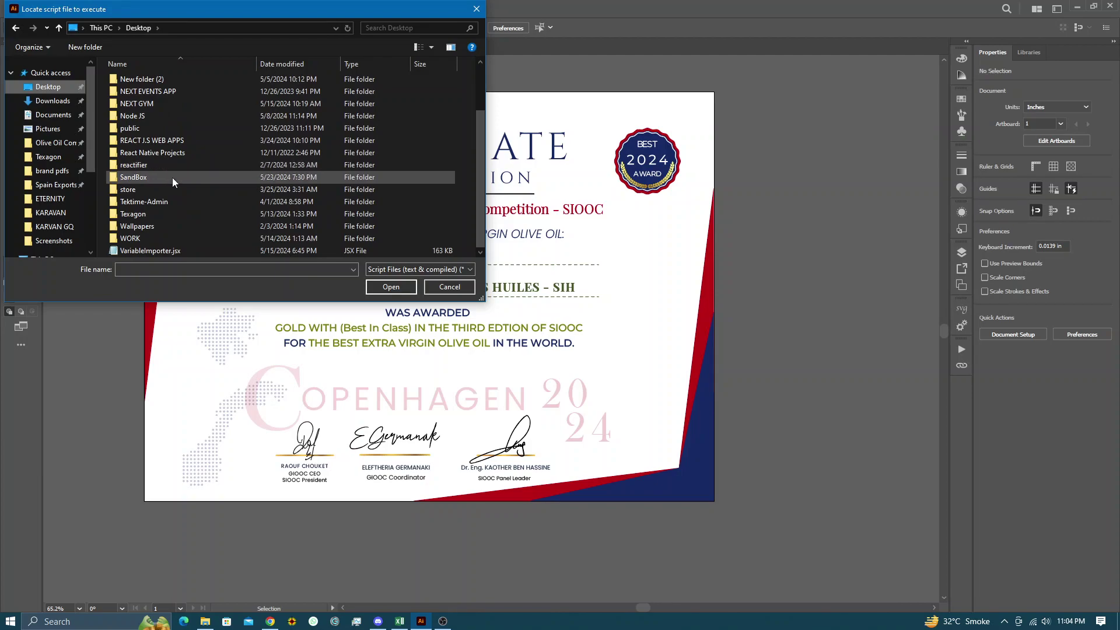
click(145, 251)
ctrl+scroll(149, 248, up, 1)
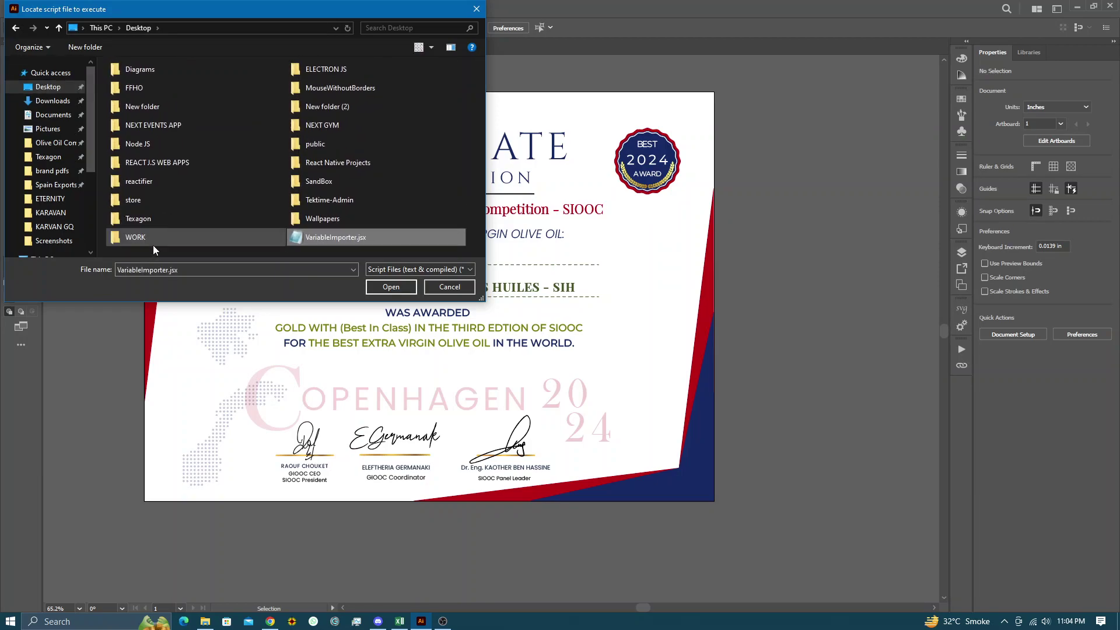
ctrl+scroll(175, 240, up, 2)
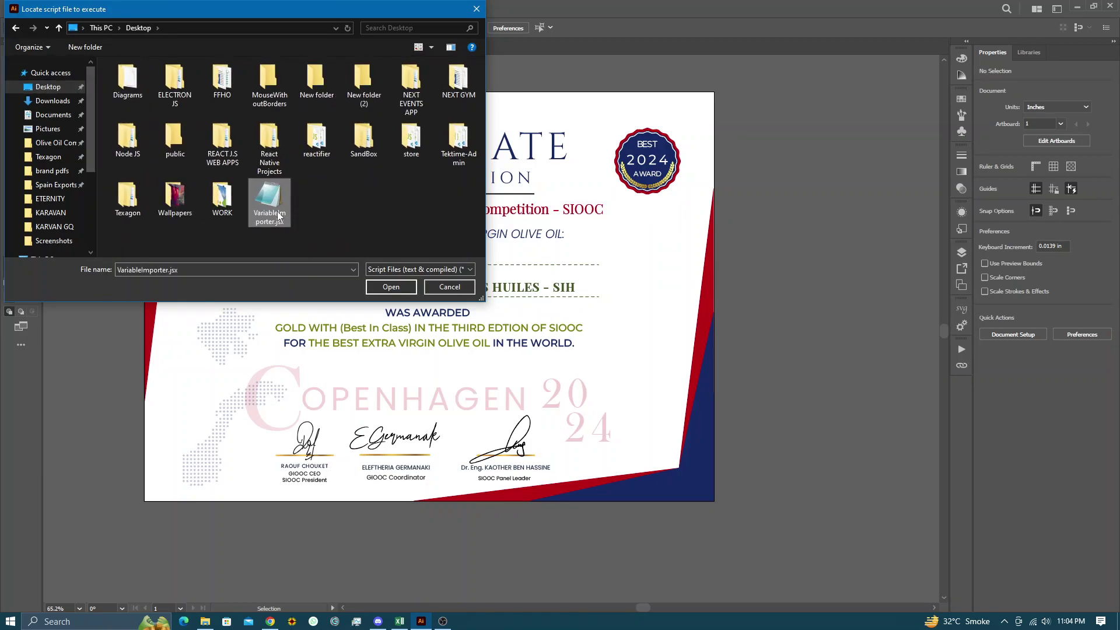
double_click(276, 210)
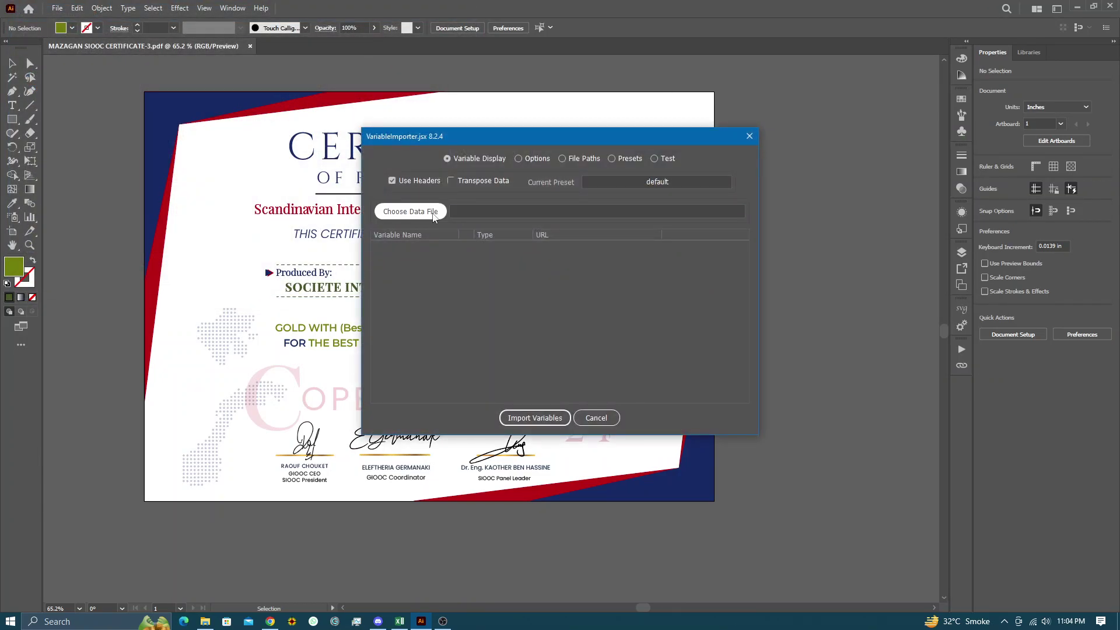
- Load CERTS.csv from the Spain folder and check its producer and award variables
click(433, 213)
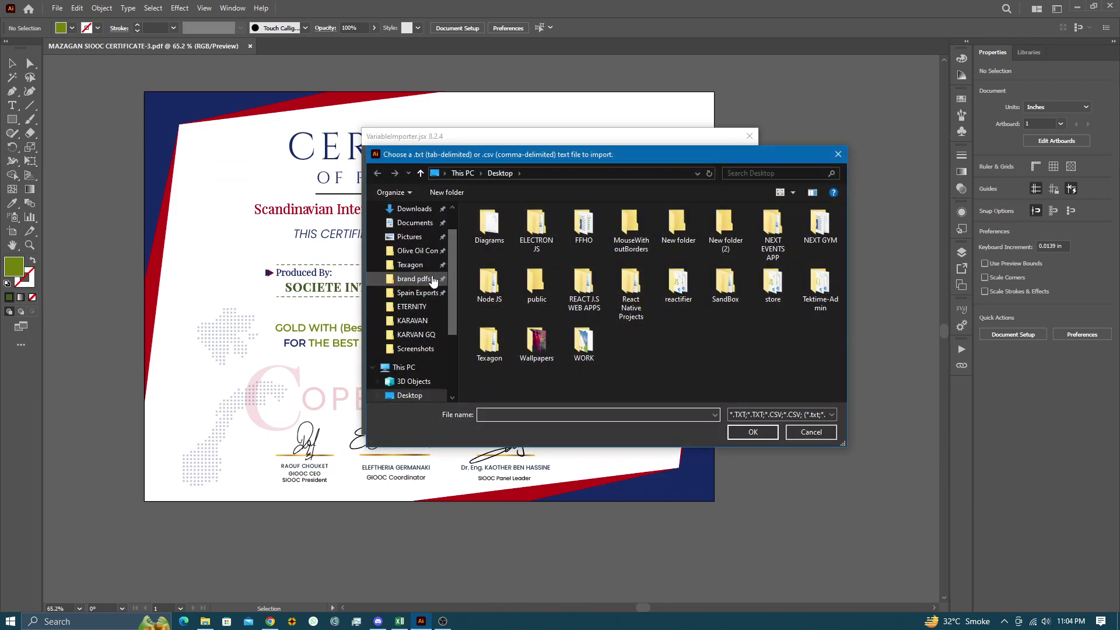
click(418, 292)
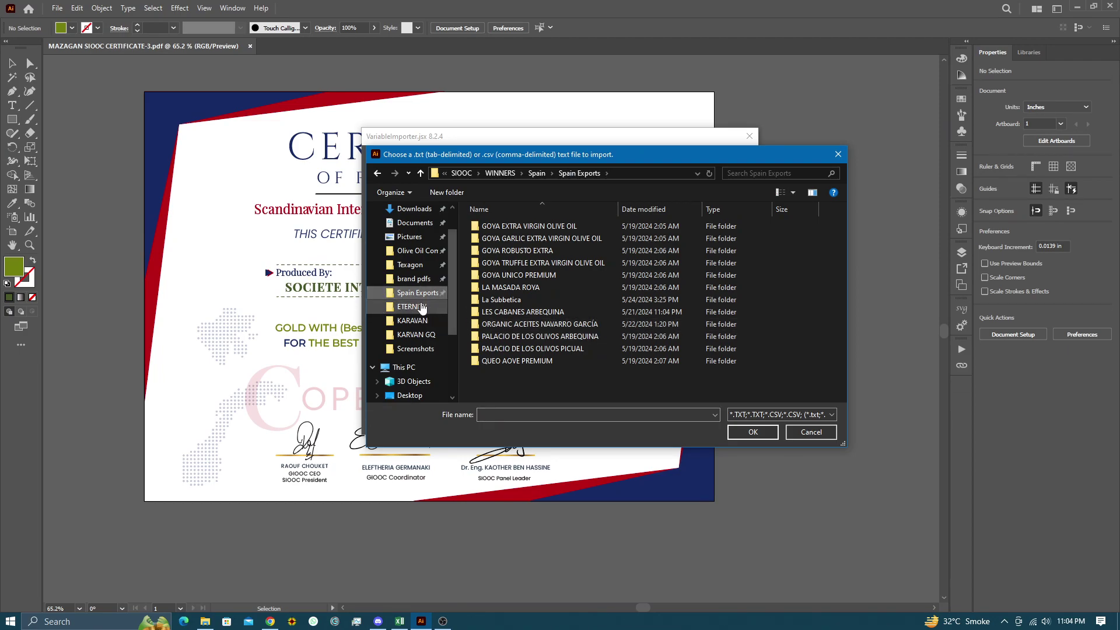
click(420, 173)
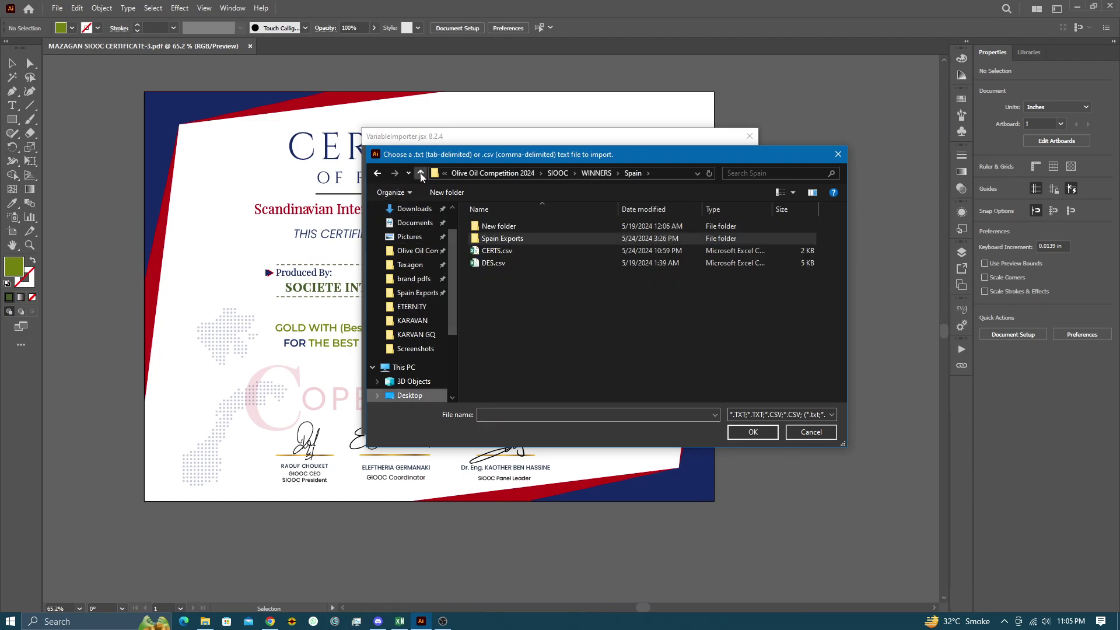
click(496, 254)
click(510, 251)
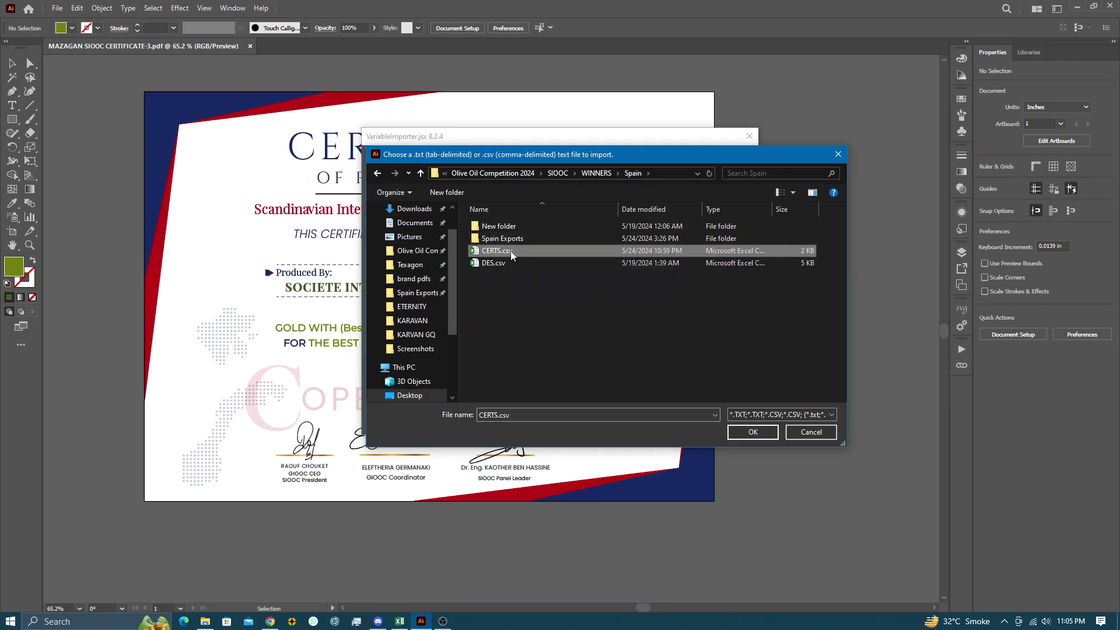
click(505, 252)
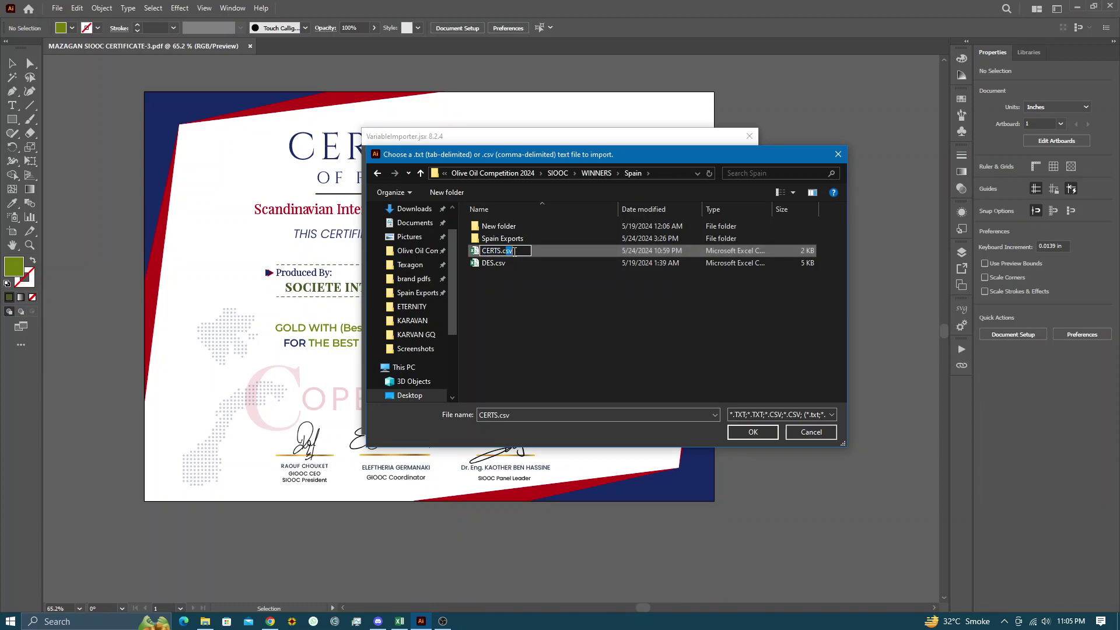
key(Return)
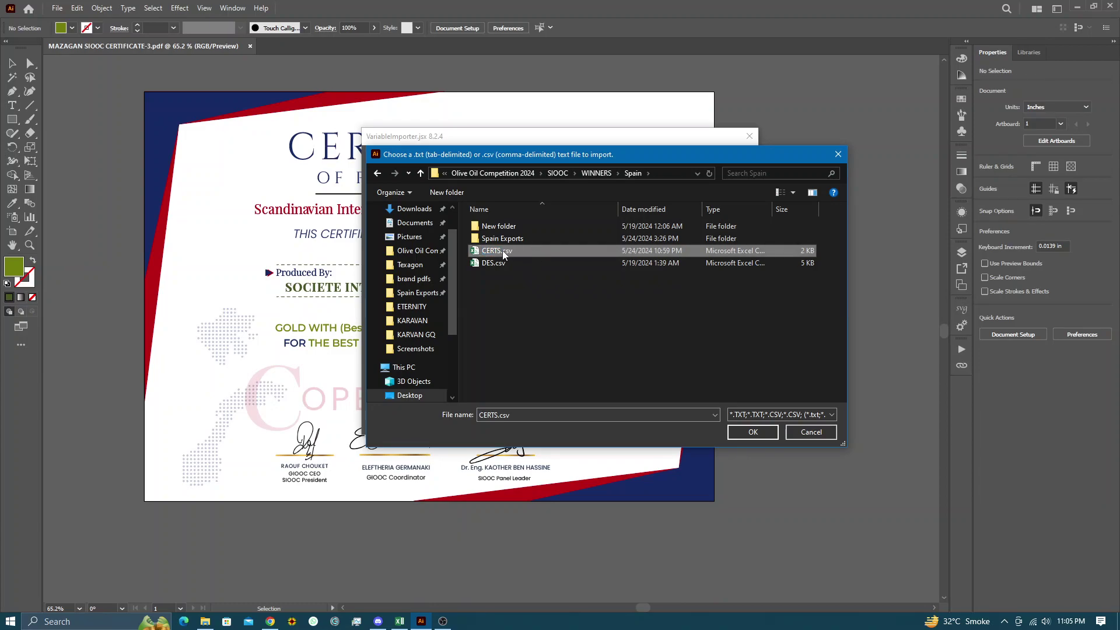
double_click(503, 250)
click(400, 249)
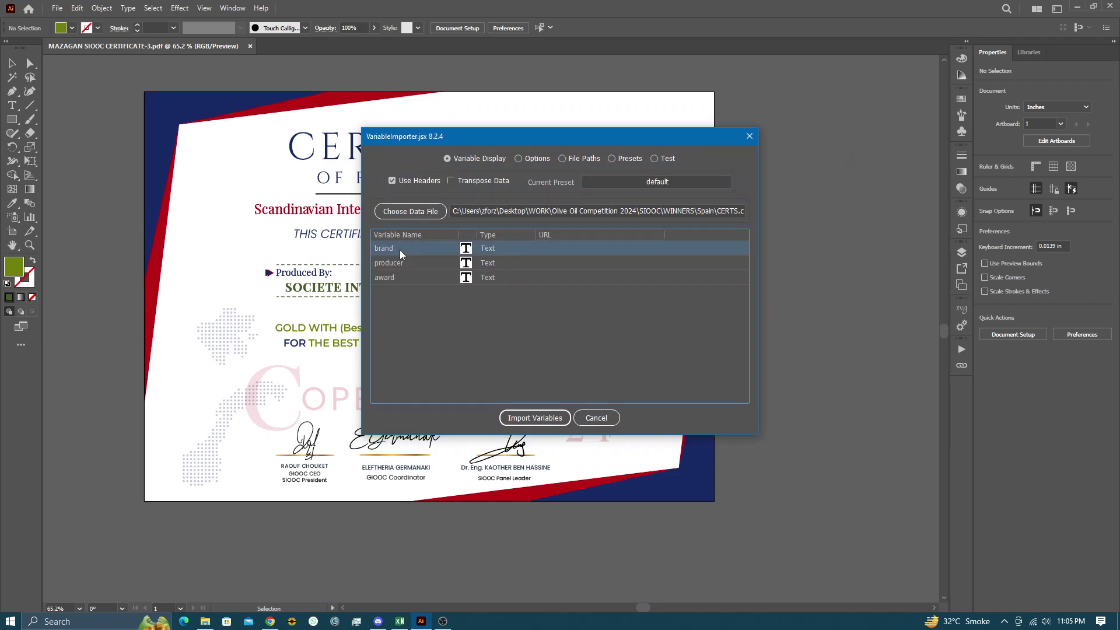
click(392, 278)
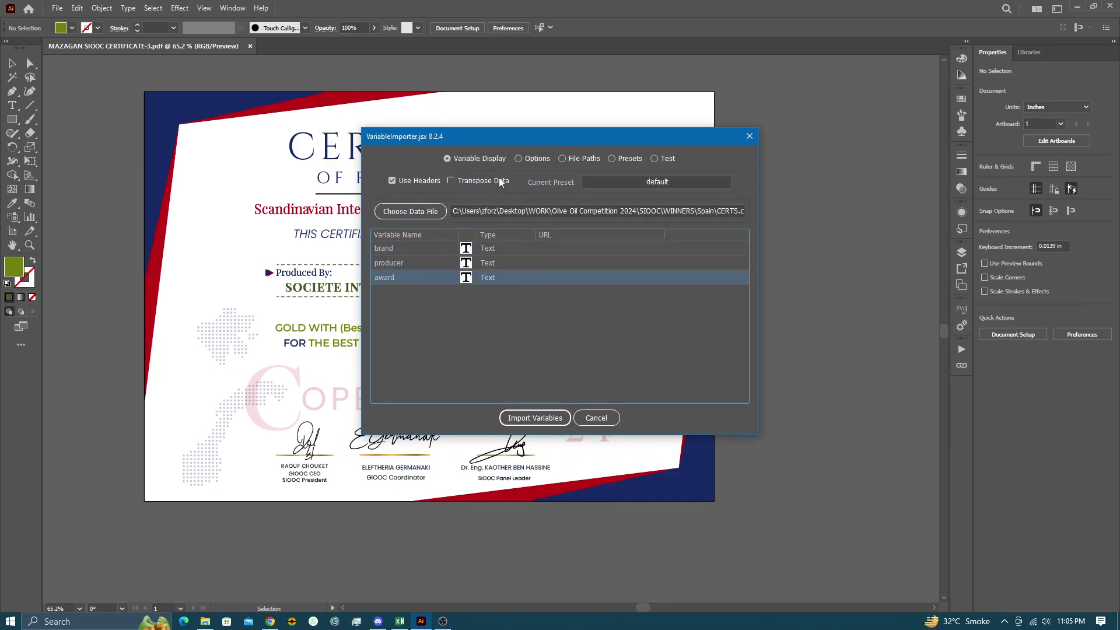
- In the dataset naming settings, make the brand value the first name part
click(517, 159)
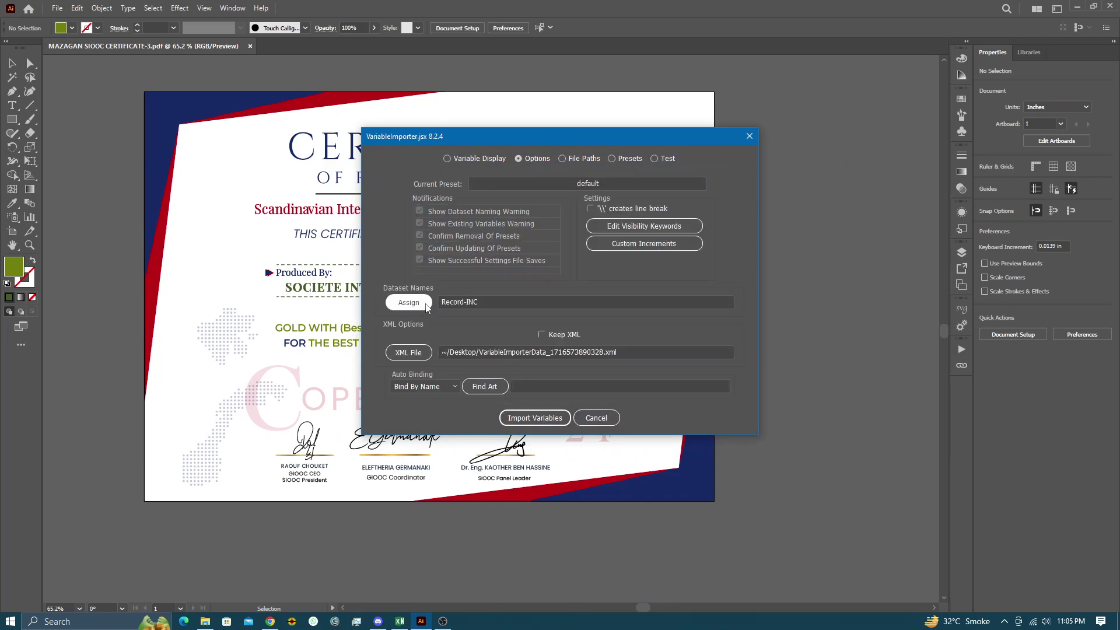
drag(476, 300, 402, 303)
click(428, 302)
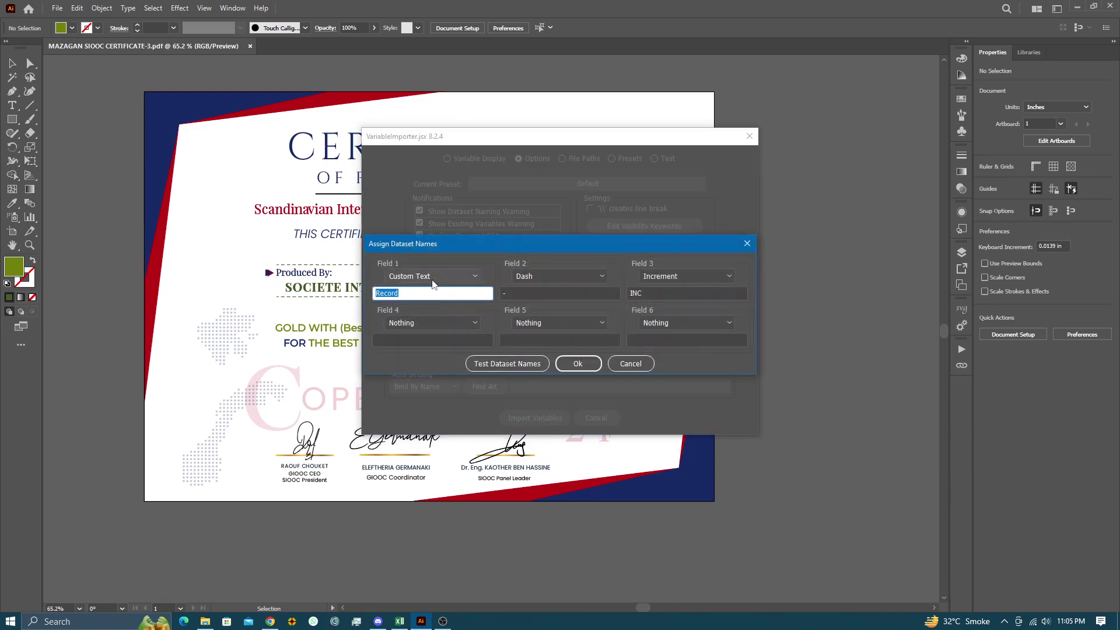
click(432, 278)
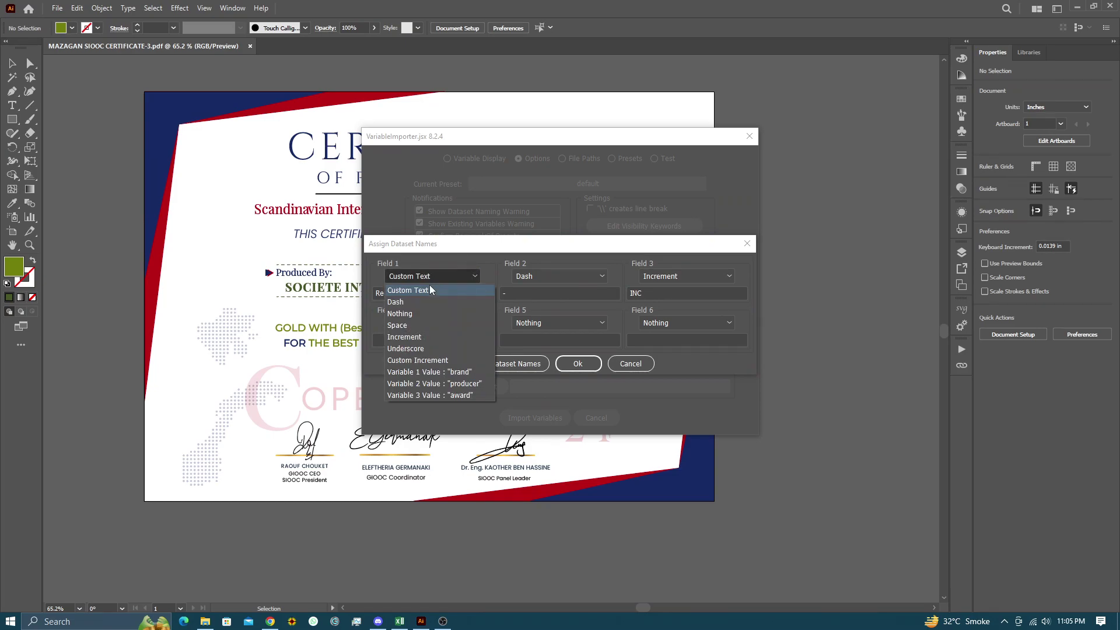
click(429, 288)
double_click(414, 294)
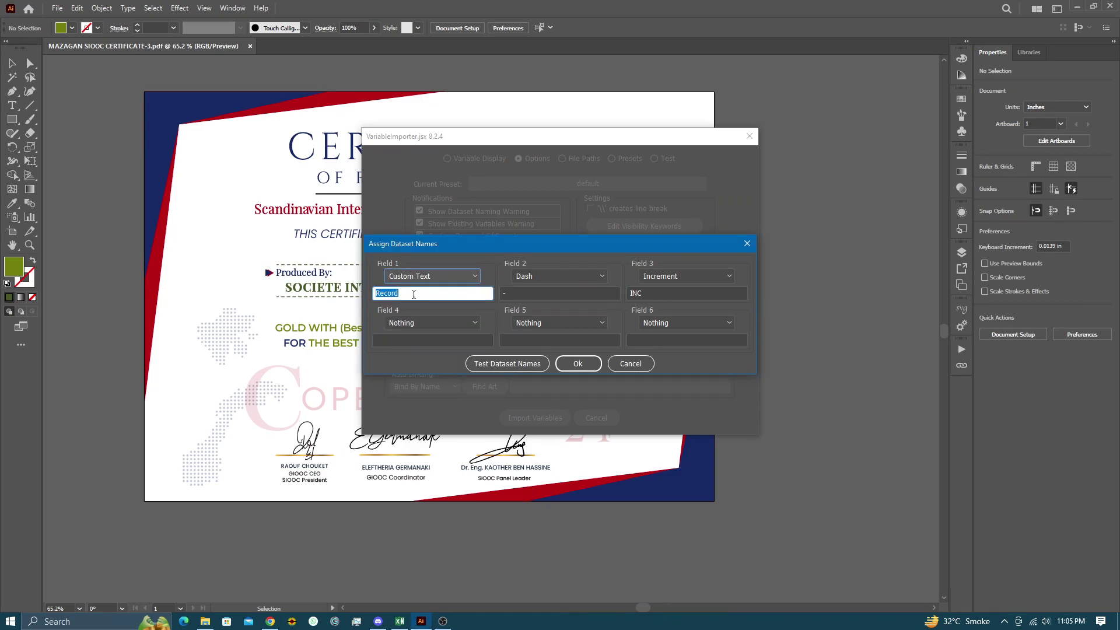
text(E)
click(429, 275)
click(445, 371)
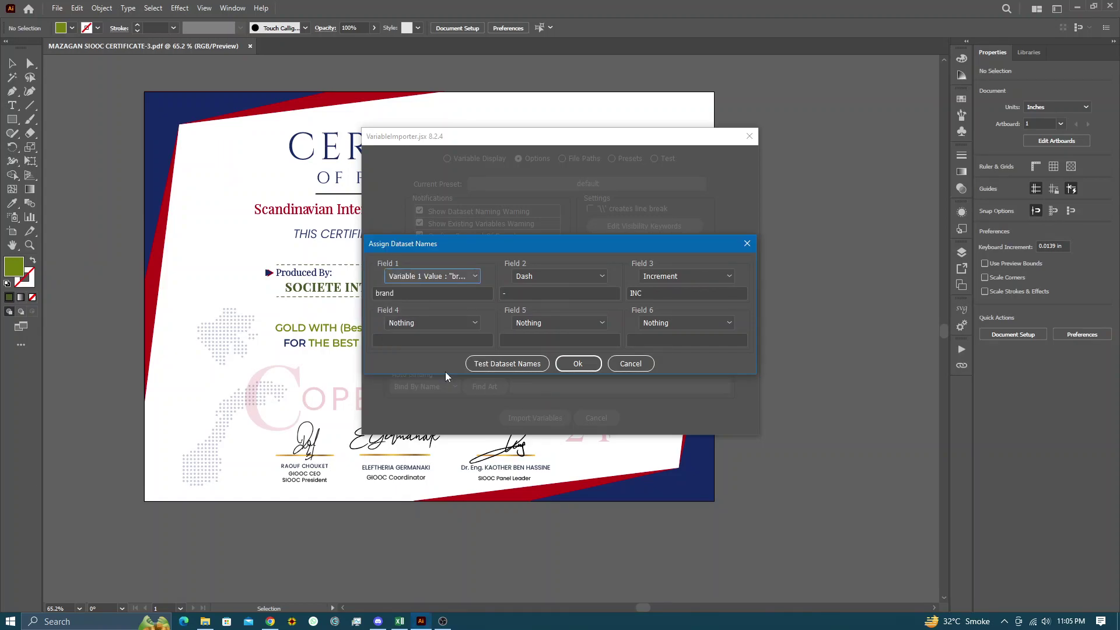
- Set the second name part to a space and the third to custom text 'BRAND PRODUCER HERE'
click(552, 274)
click(537, 325)
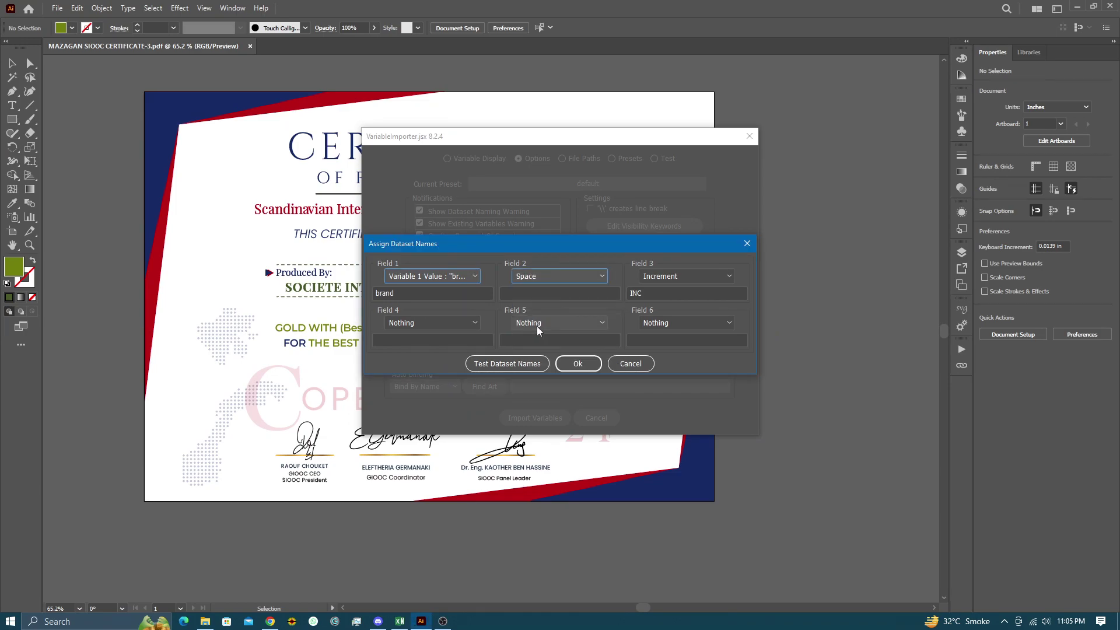
click(675, 276)
click(662, 291)
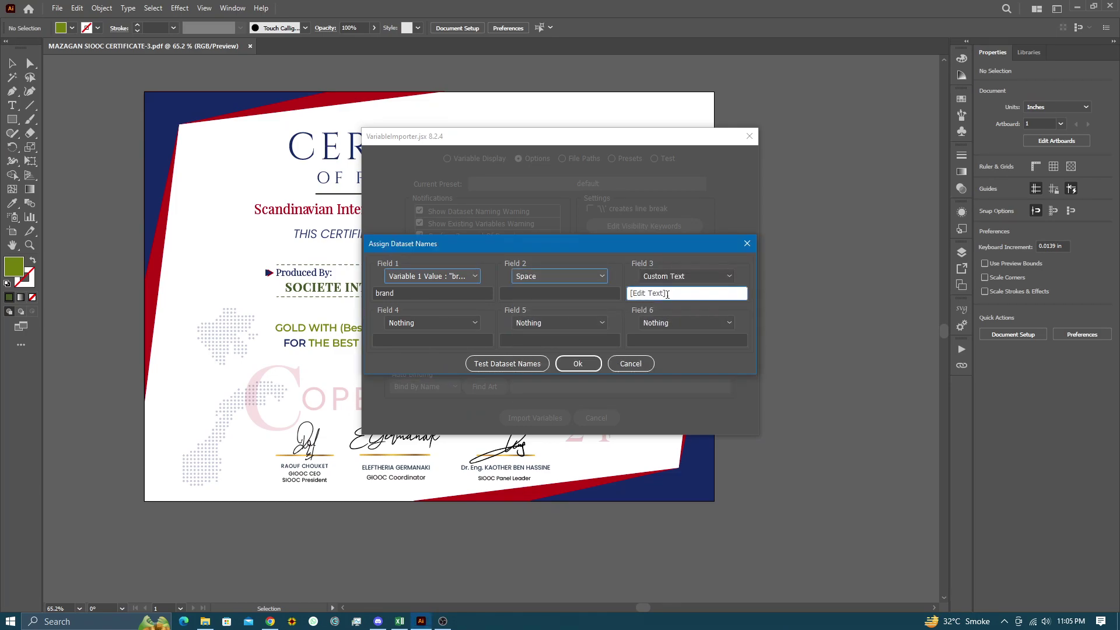
key(ctrl+shift+Left)
key(ctrl+shift+Left)
key(ctrl+shift+Left)
text(B)
text(RAND PRODUCER HERE)
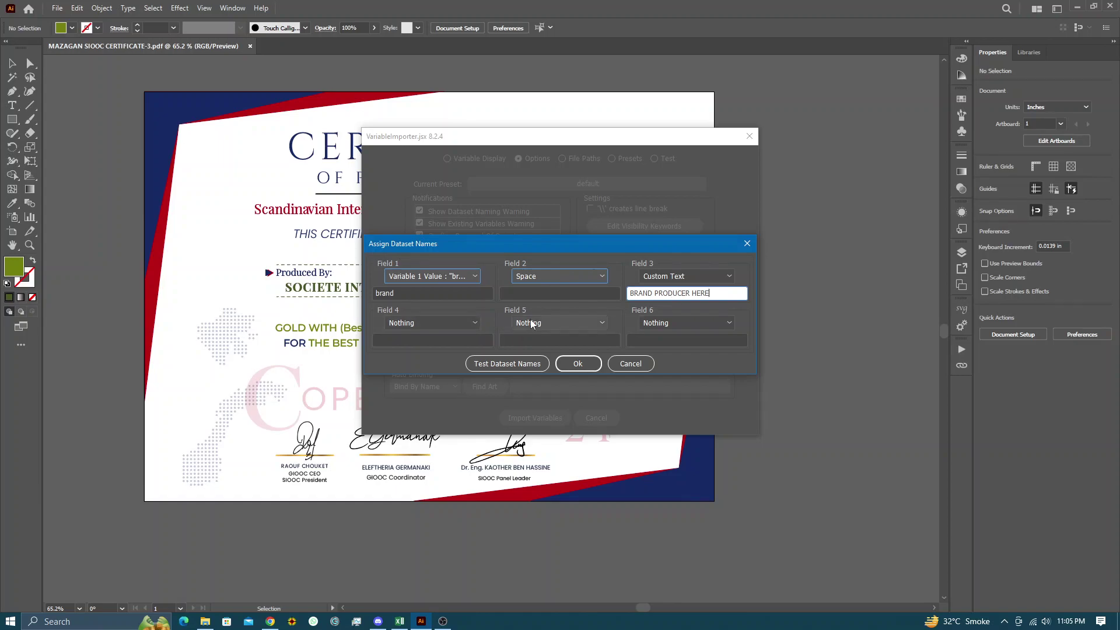
- Set the fourth name part to Dash and the fifth to Increment
click(465, 324)
click(464, 323)
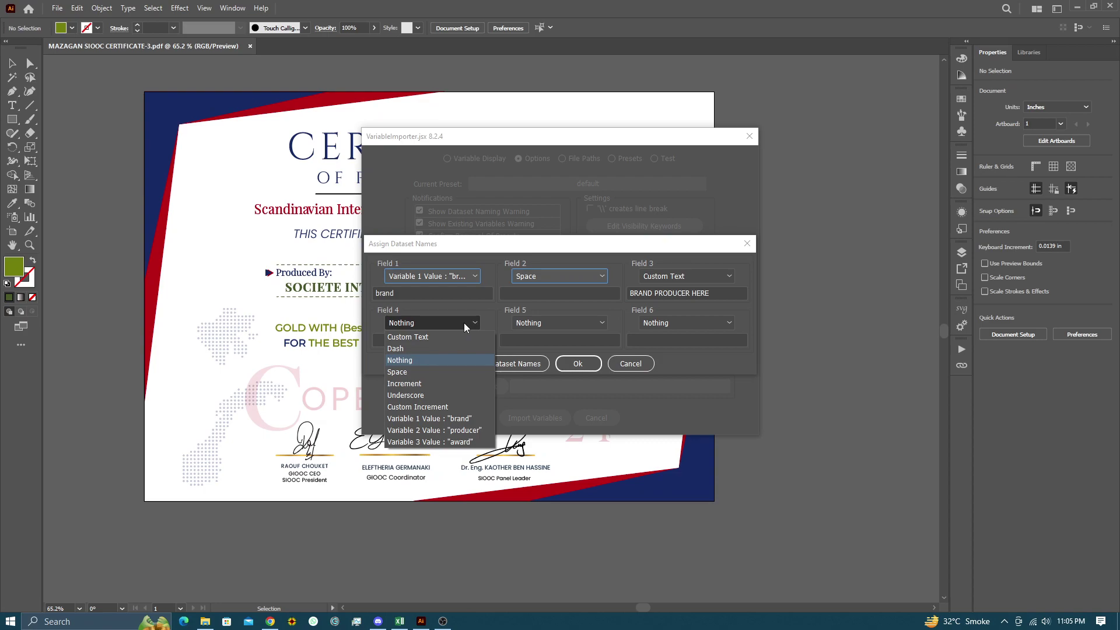
click(533, 323)
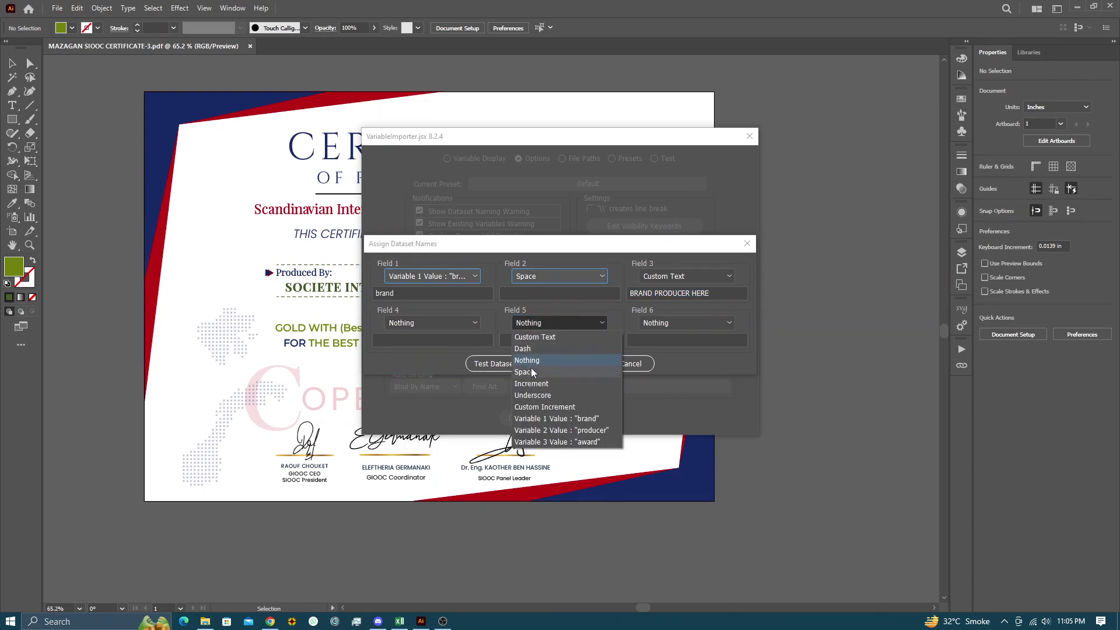
click(456, 321)
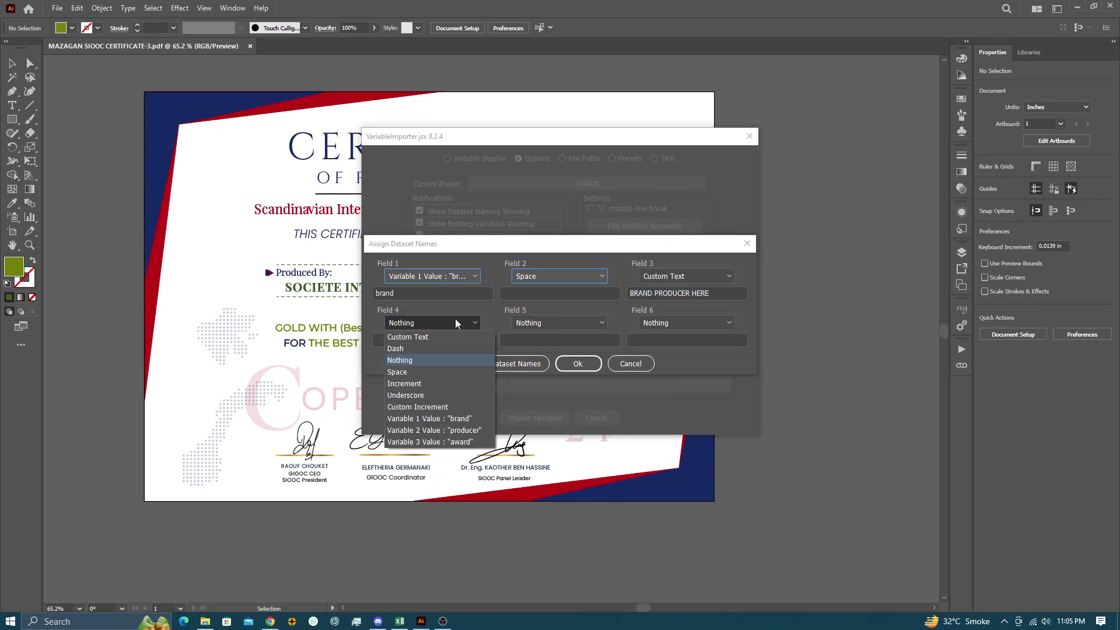
click(405, 348)
click(572, 322)
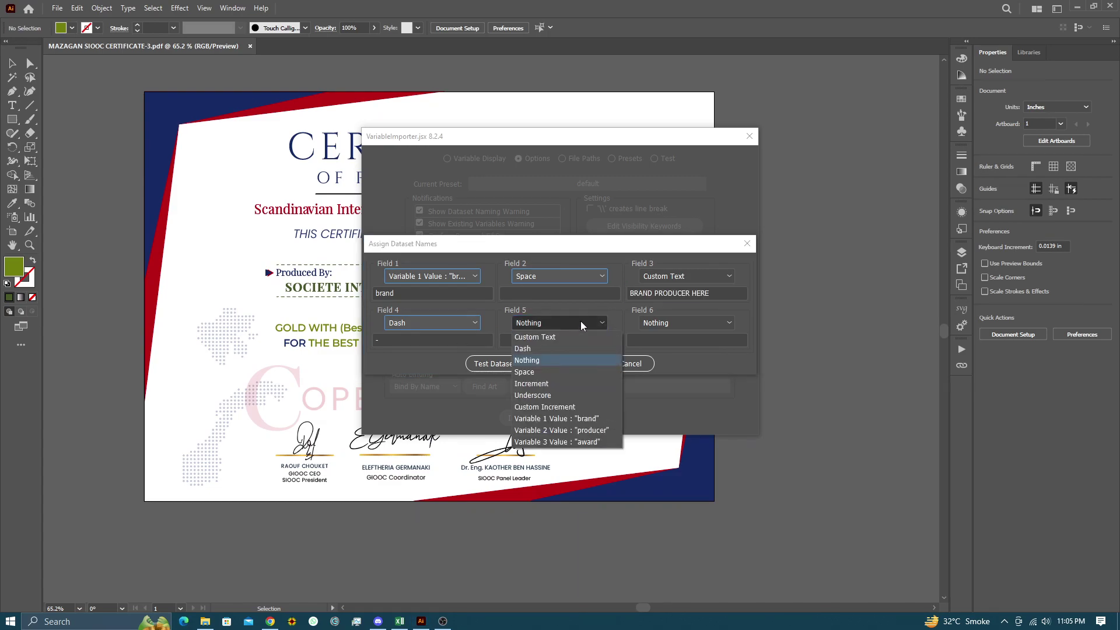
click(542, 384)
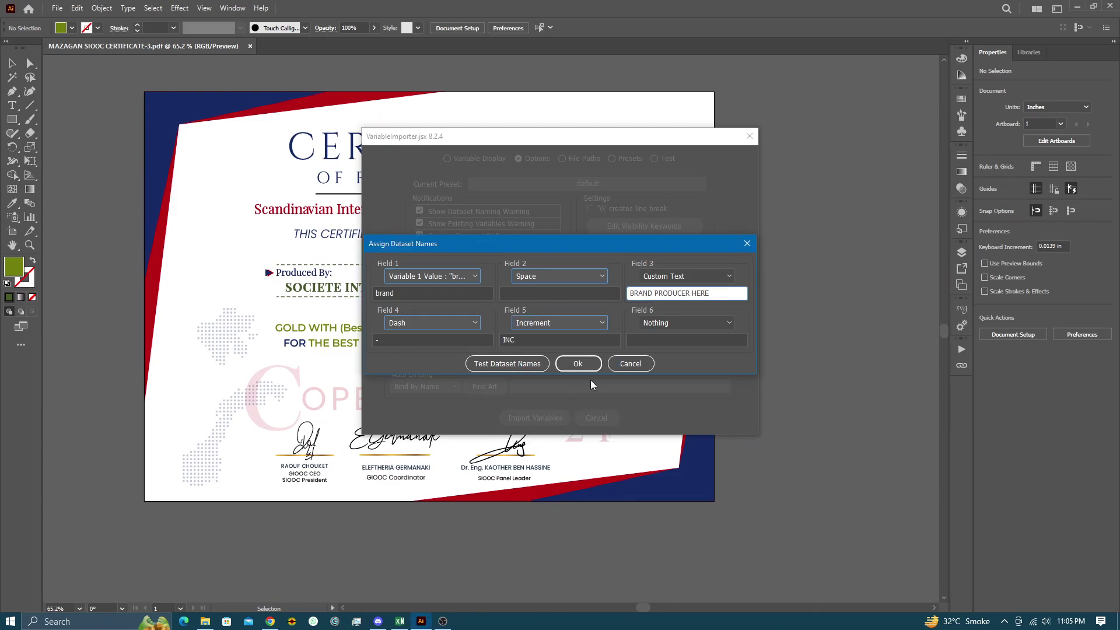
- Test the dataset names, review the fifteen generated names, and close the list
click(514, 365)
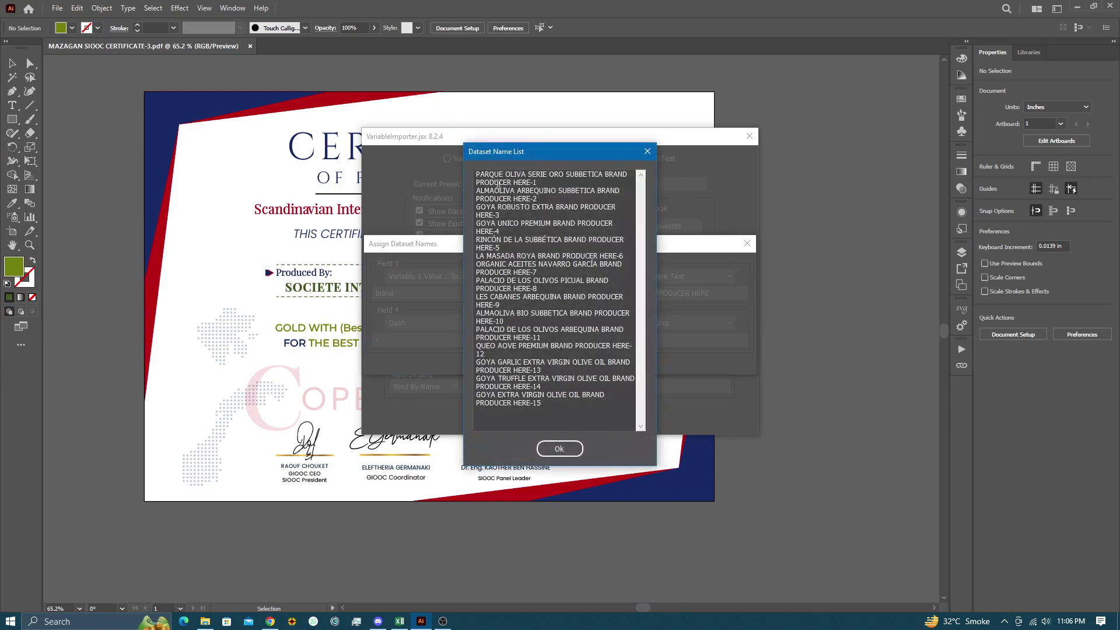
drag(489, 175, 569, 182)
drag(488, 198, 549, 196)
click(557, 447)
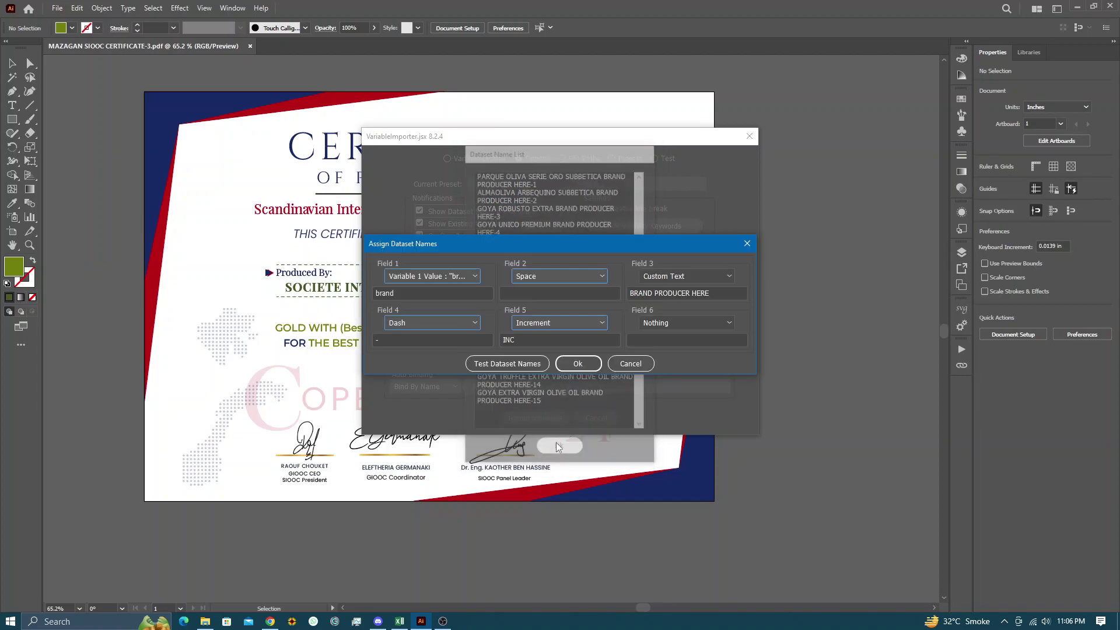
- Accept the naming scheme and import the variables, overwriting existing ones and cycling all datasets
click(575, 363)
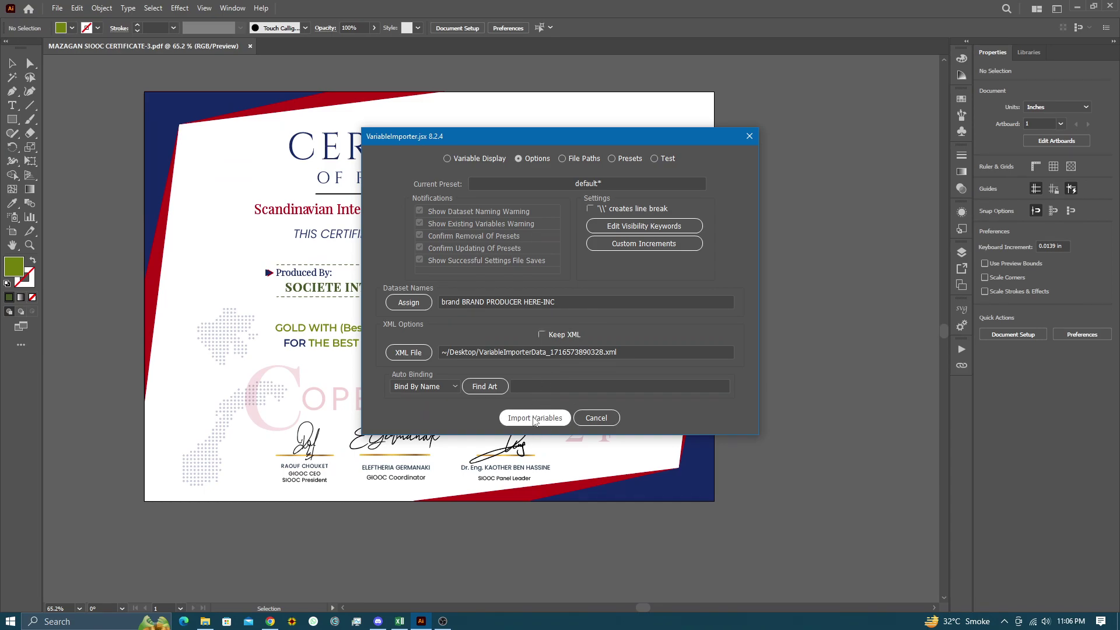
click(533, 418)
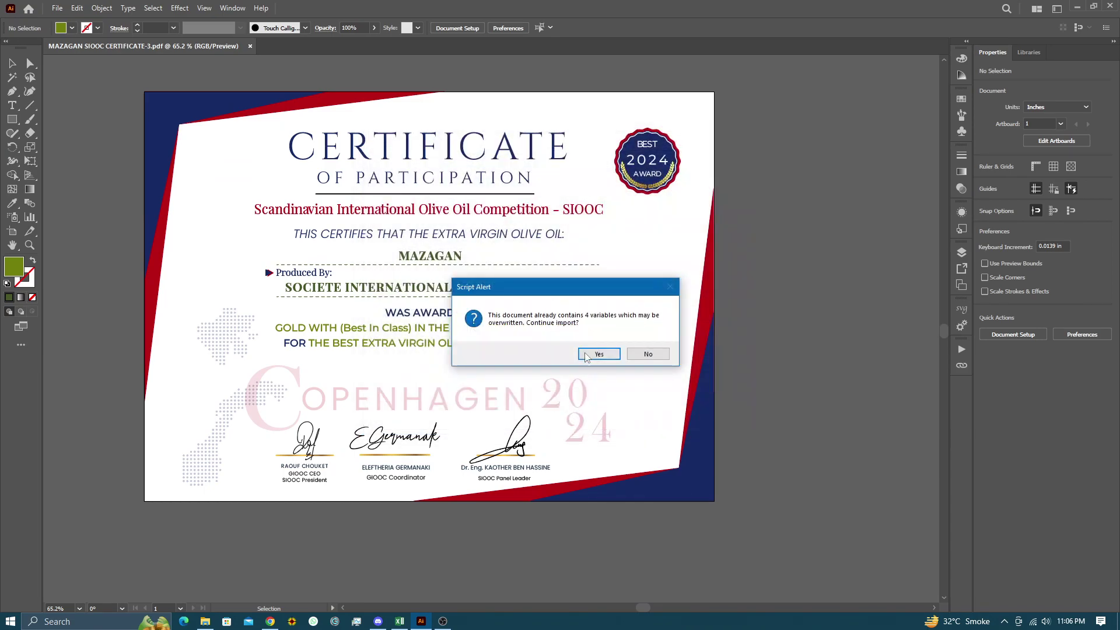
click(599, 354)
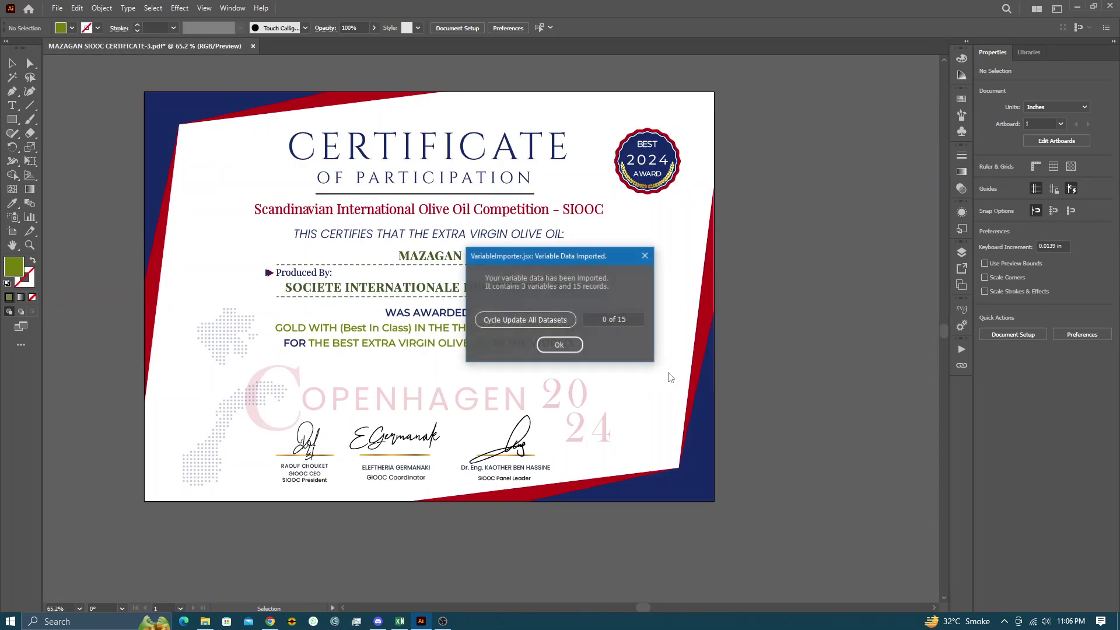
click(542, 322)
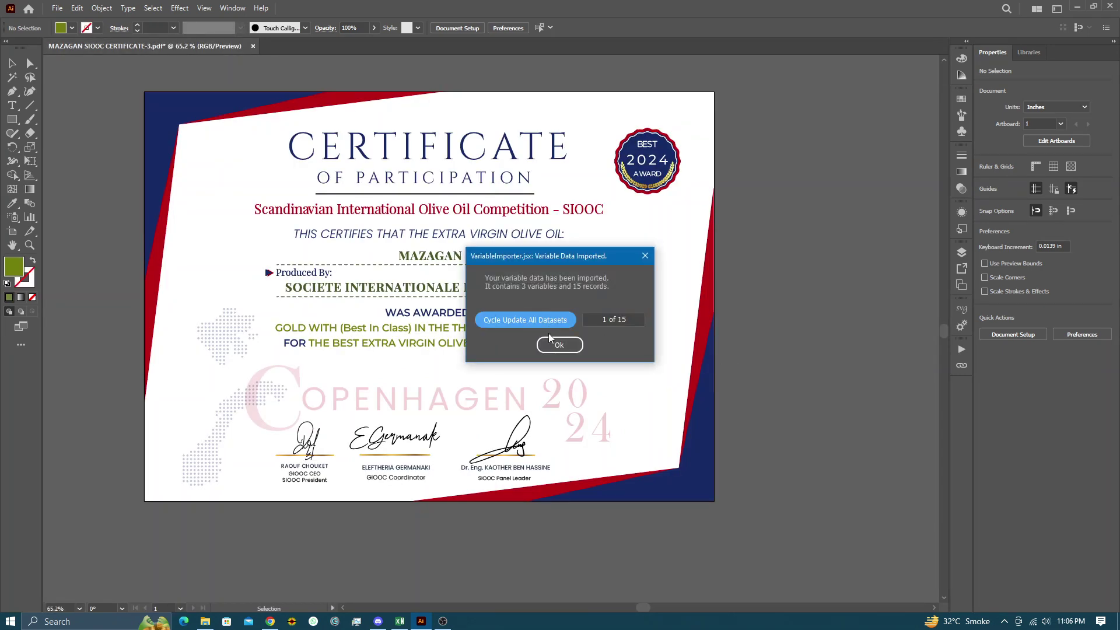
click(555, 345)
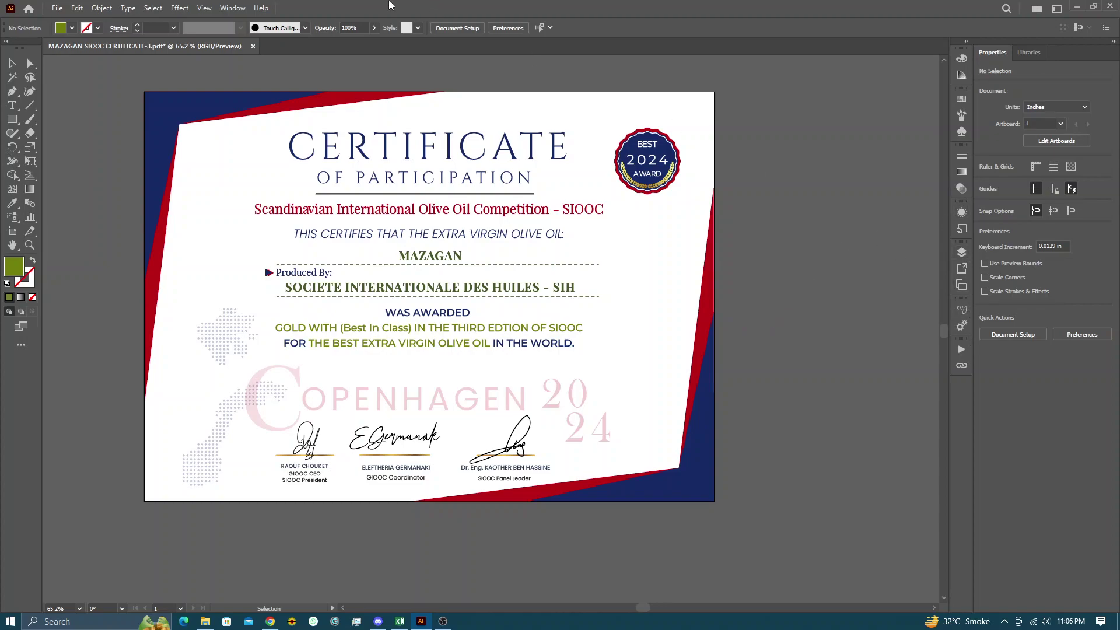
- Show the Variables panel and keep PARQUE OLIVA as the current data set
click(232, 8)
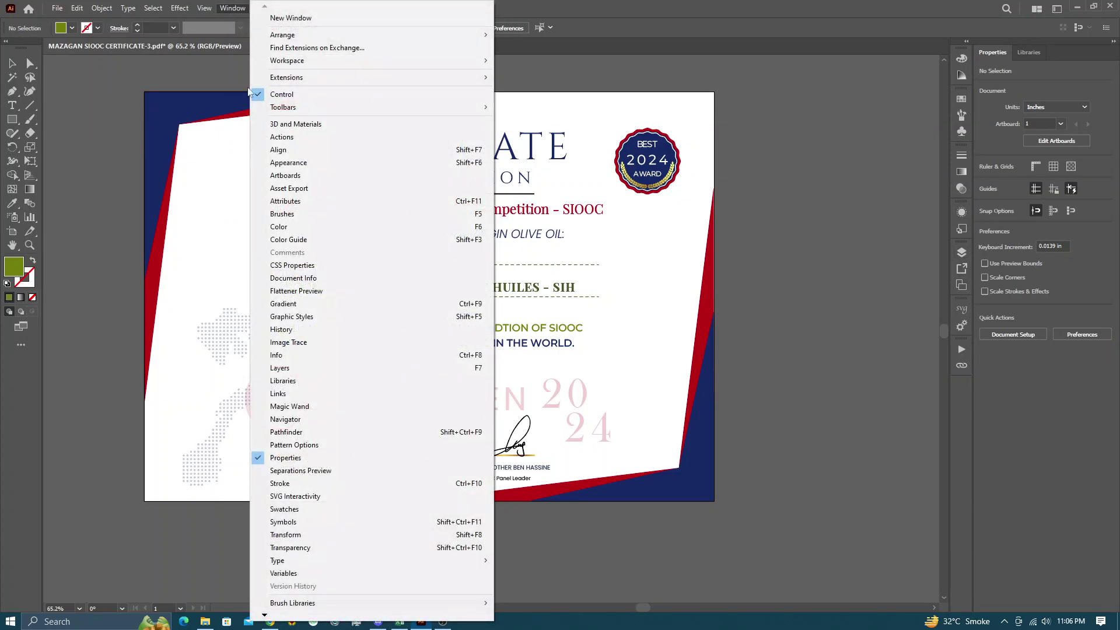
click(327, 573)
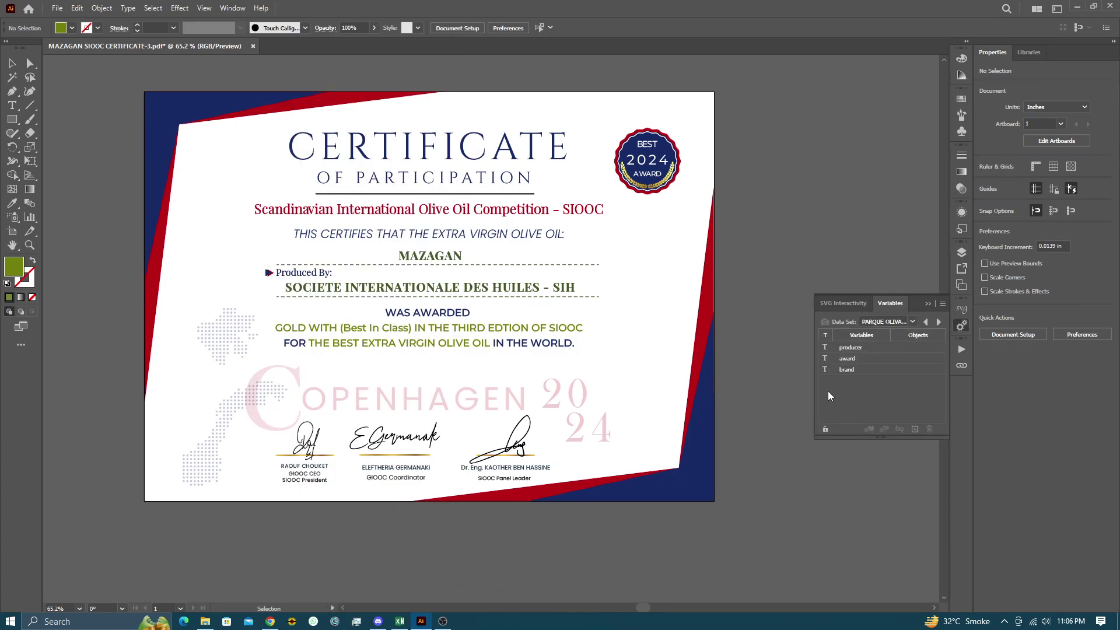
click(912, 323)
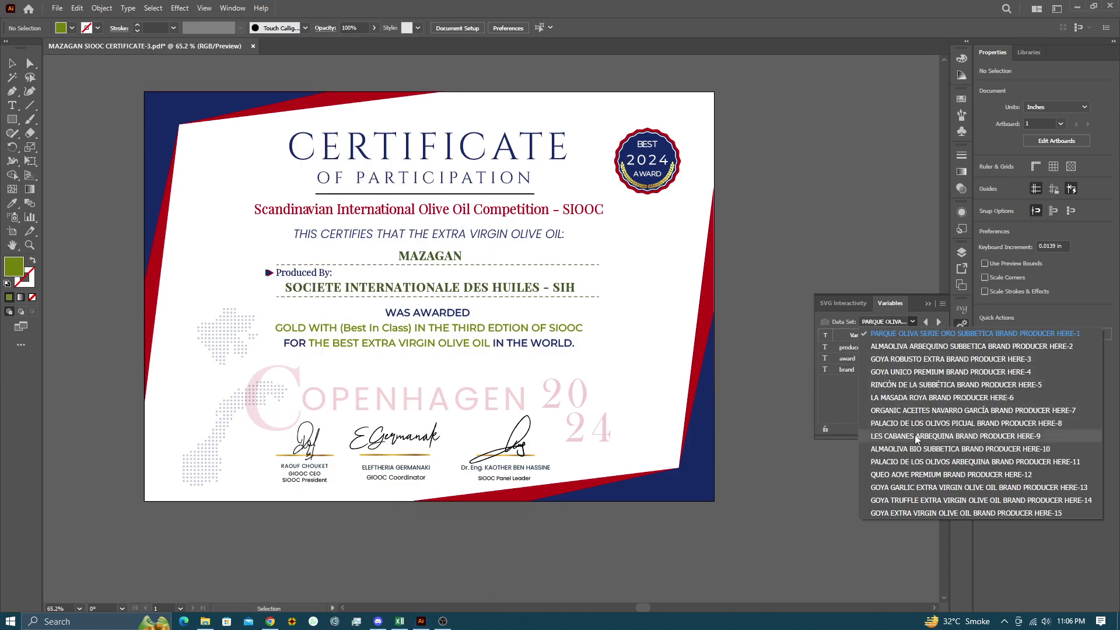
click(911, 323)
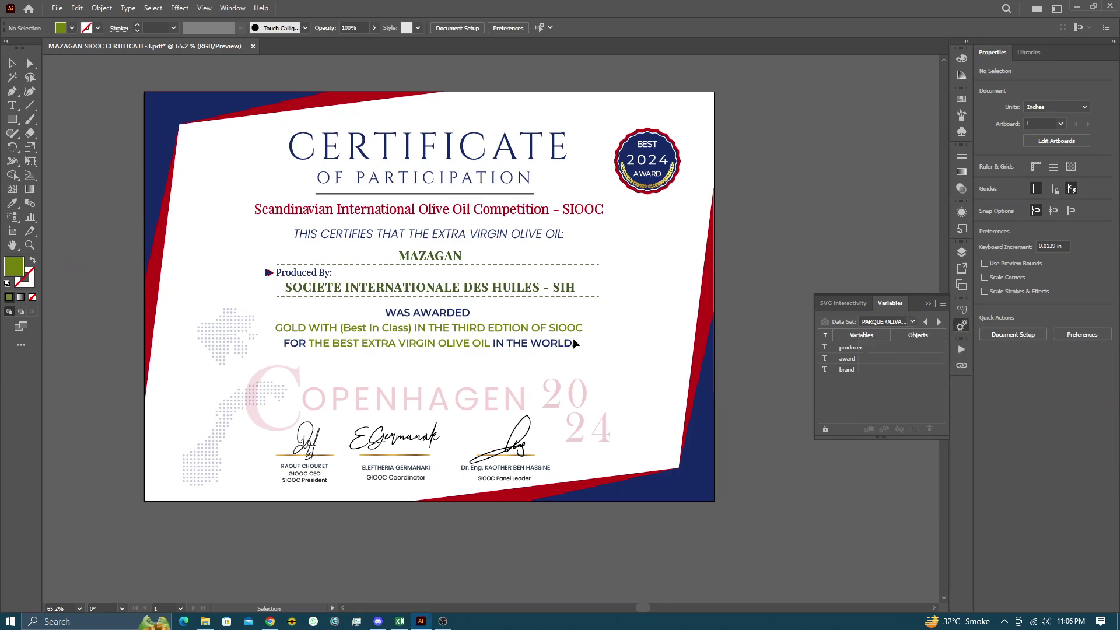
scroll(483, 344, up, 1)
- Bind the brand variable to the MAZAGAN text and producer to the company name line
scroll(483, 345, up, 1)
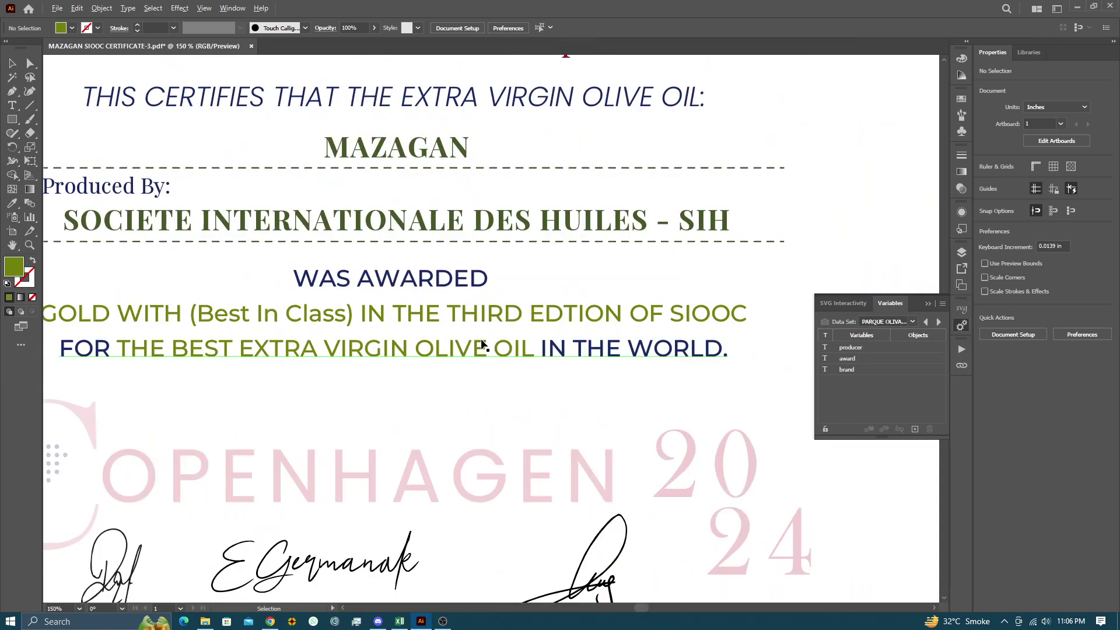
click(414, 158)
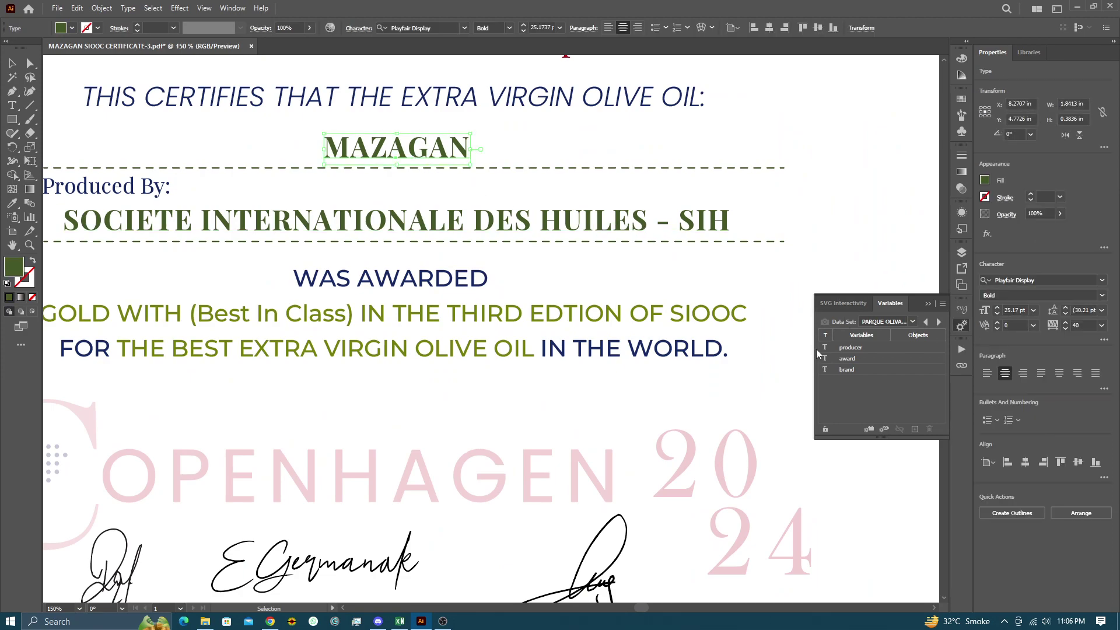
click(852, 370)
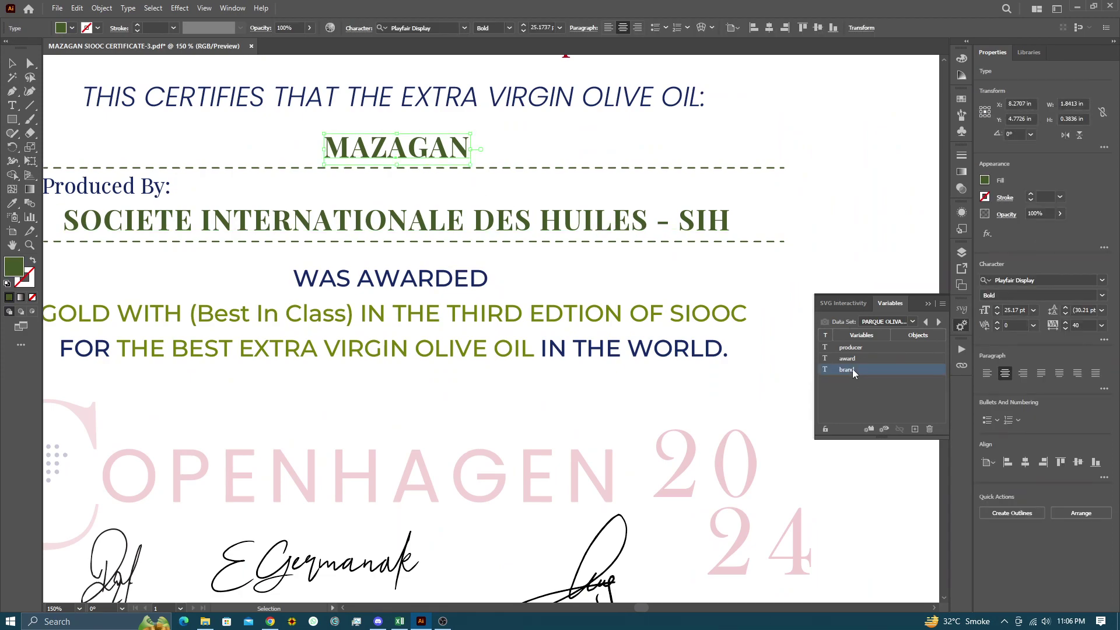
click(869, 429)
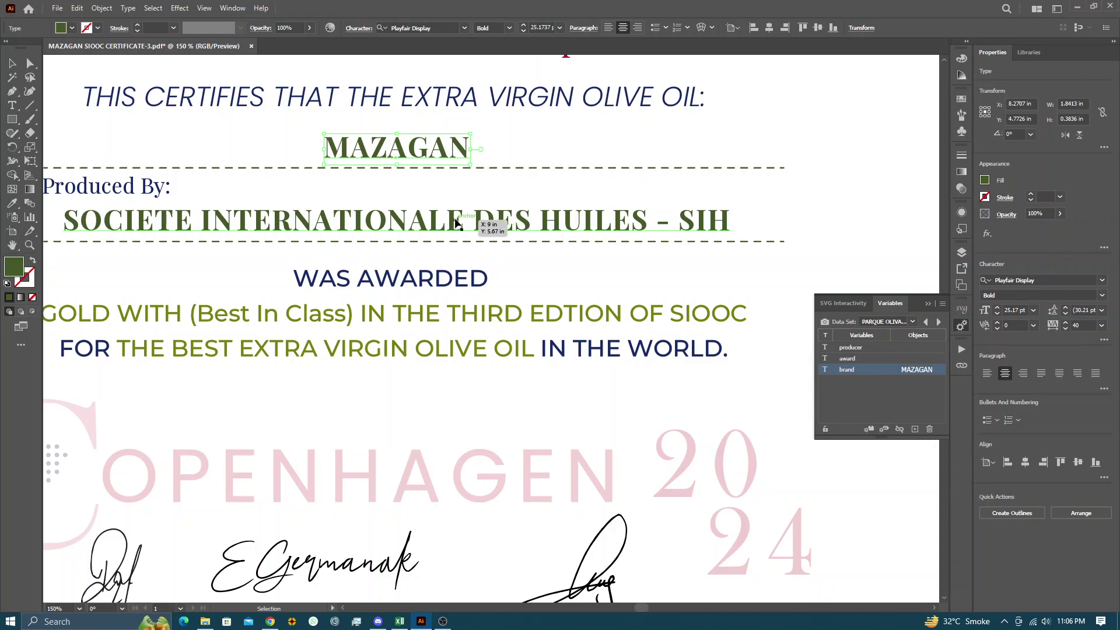
scroll(470, 252, down, 2)
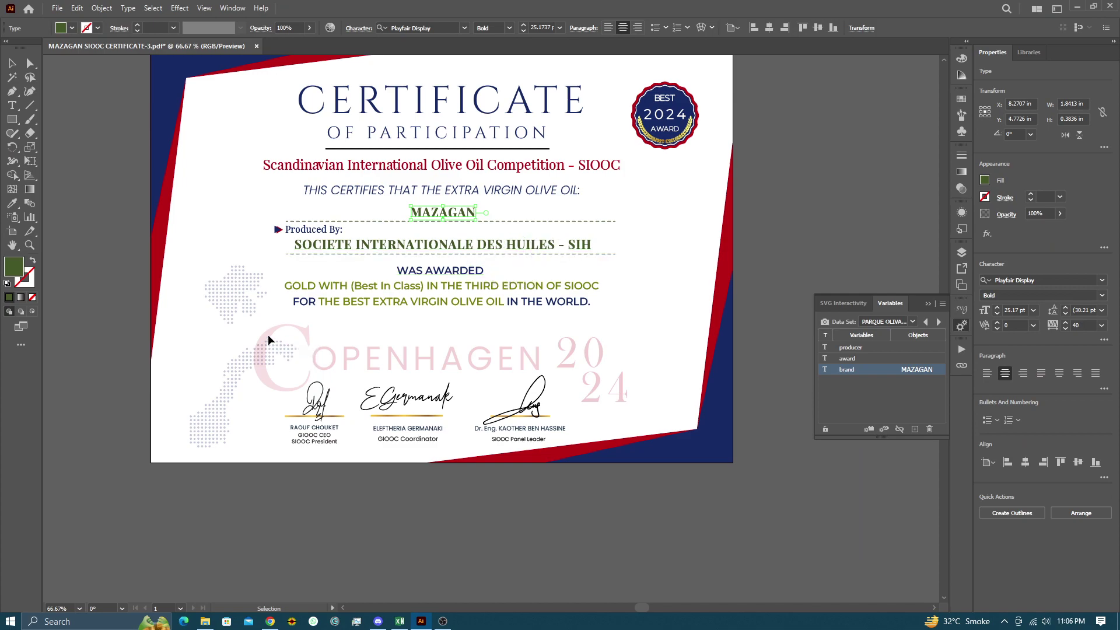
click(528, 245)
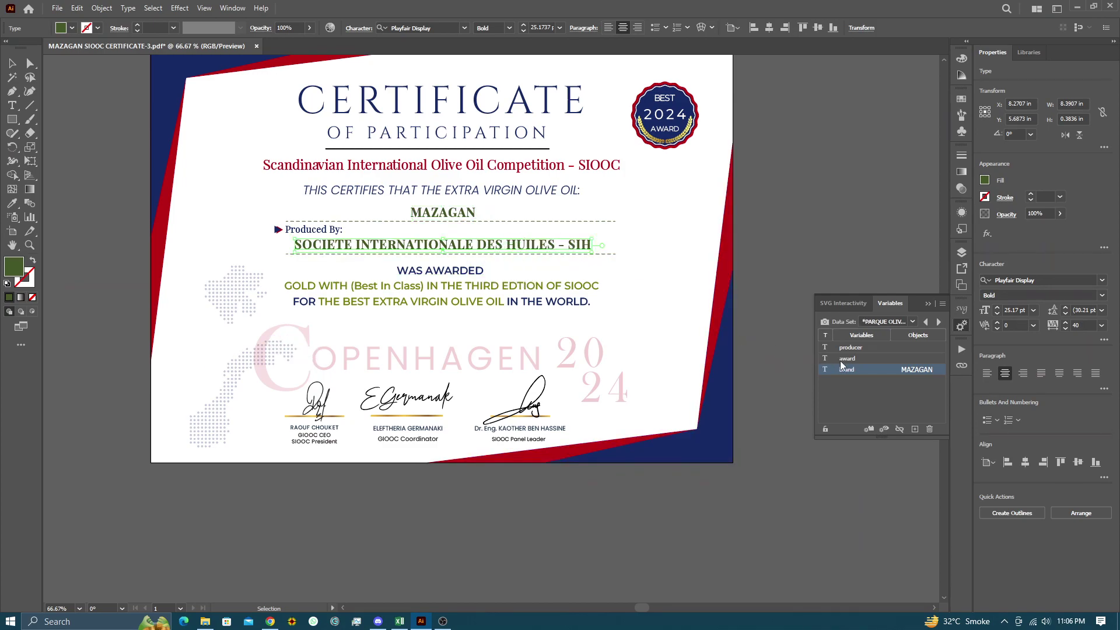
click(860, 348)
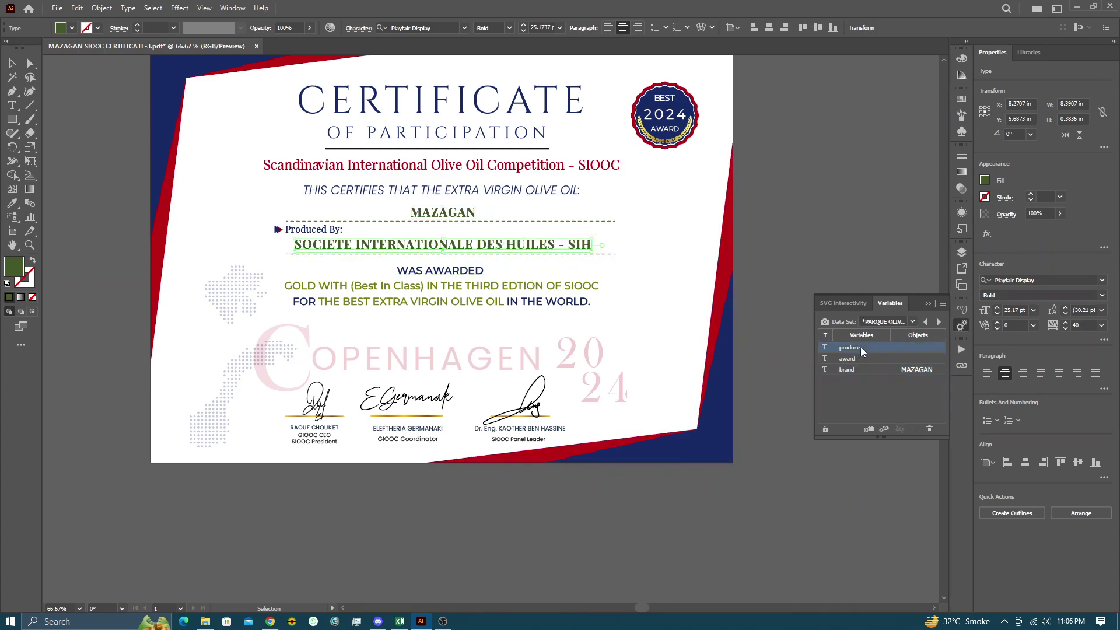
click(870, 429)
- Bind the award variable to the GOLD WITH line after dismissing the mismatch warning
click(432, 288)
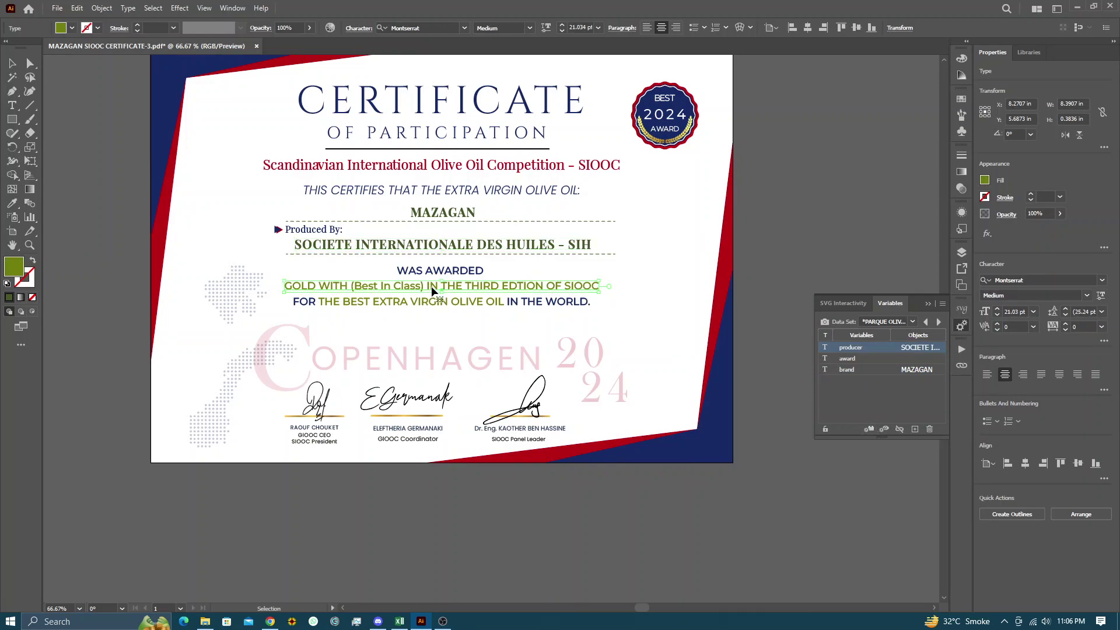
click(868, 428)
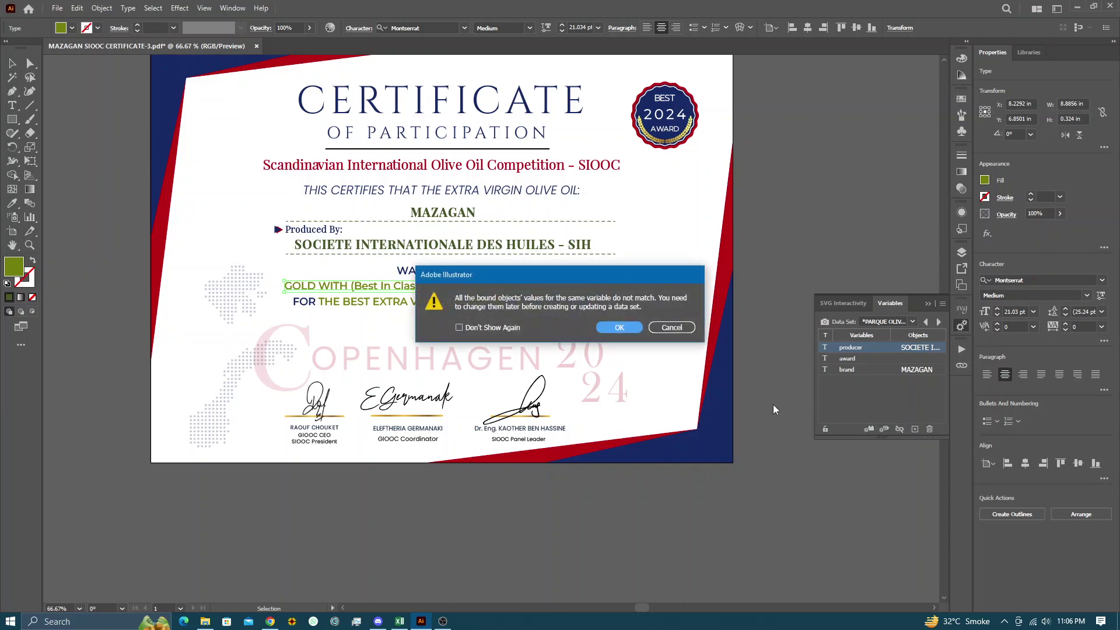
click(691, 330)
click(856, 368)
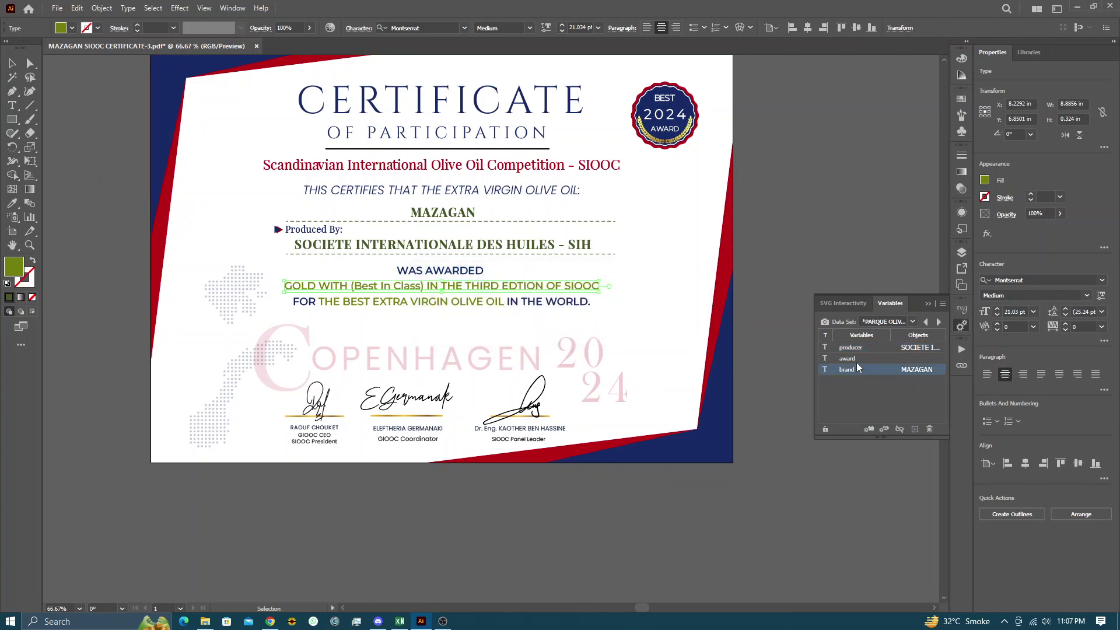
click(869, 429)
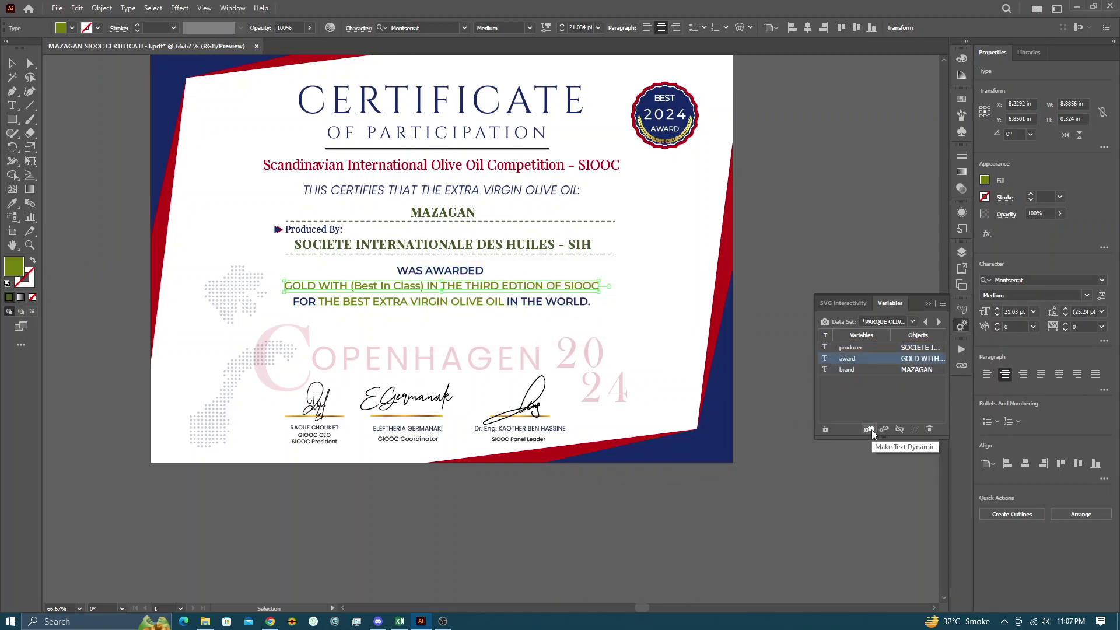
click(912, 322)
- Switch to ALMAOLIVA, discard uncaptured values, return to PARQUE OLIVA, and select its brand line
click(906, 346)
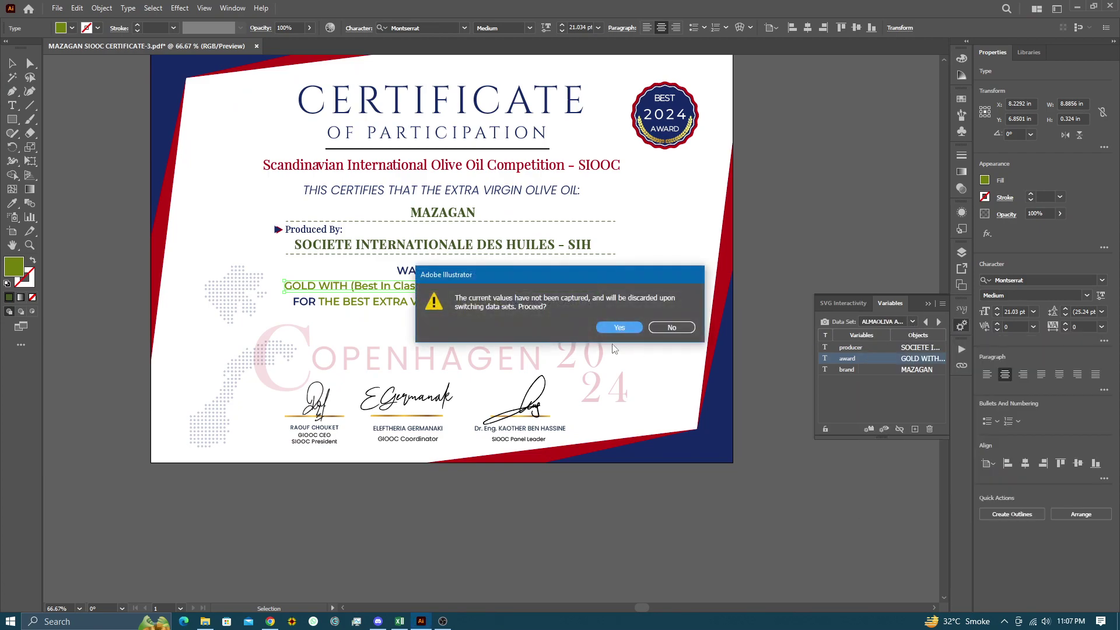
click(619, 327)
click(939, 322)
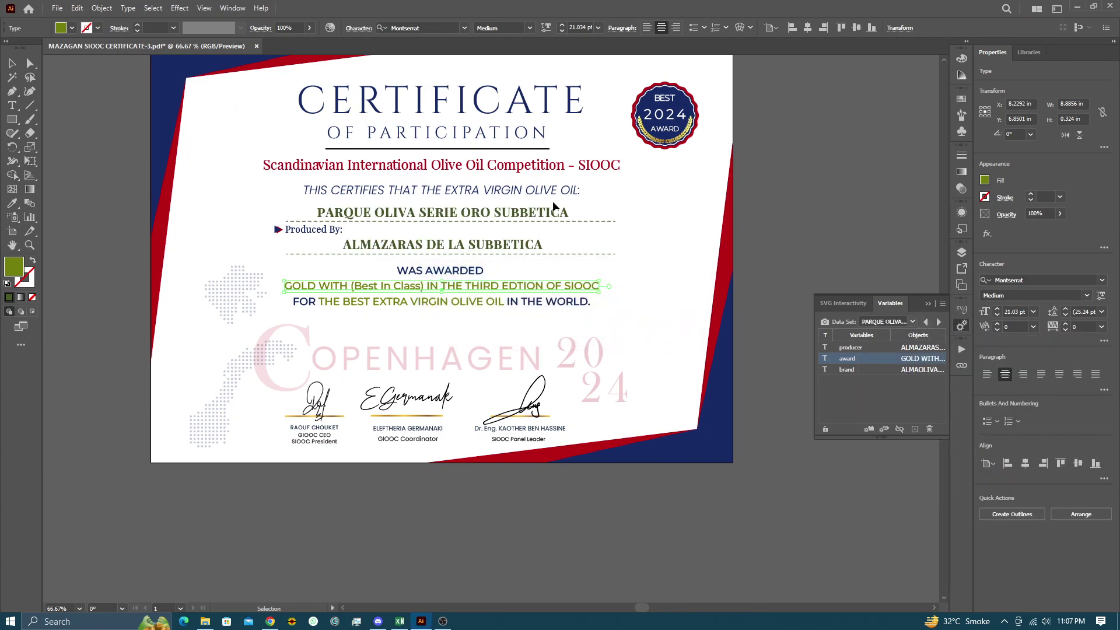
double_click(397, 211)
triple_click(397, 212)
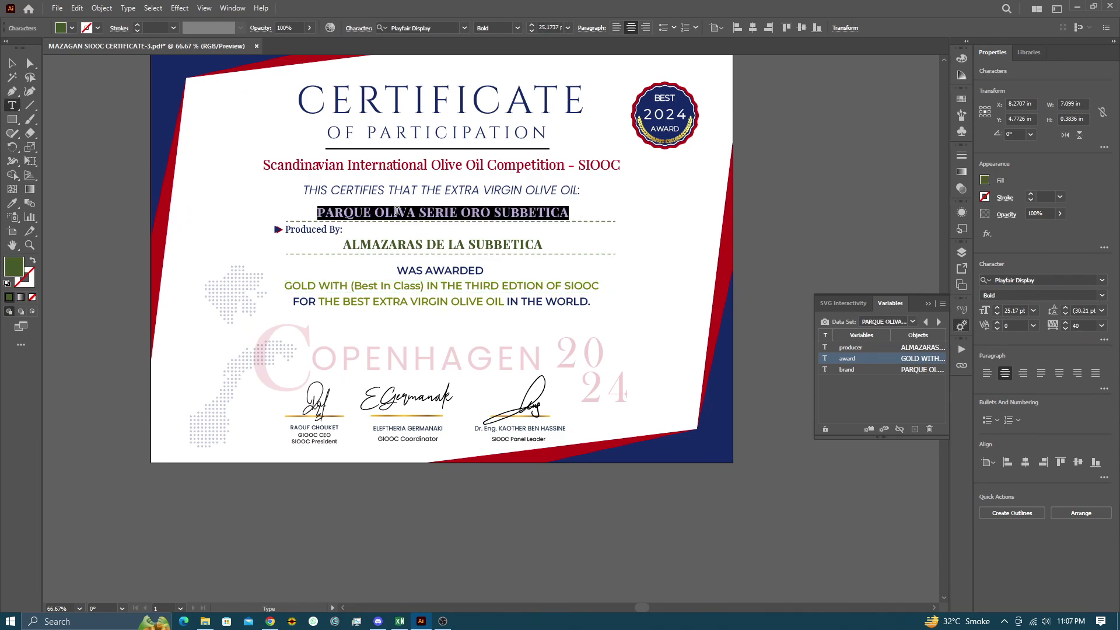
- Step through the data sets until the certificate shows the GOYA TRUFFLE record
click(938, 322)
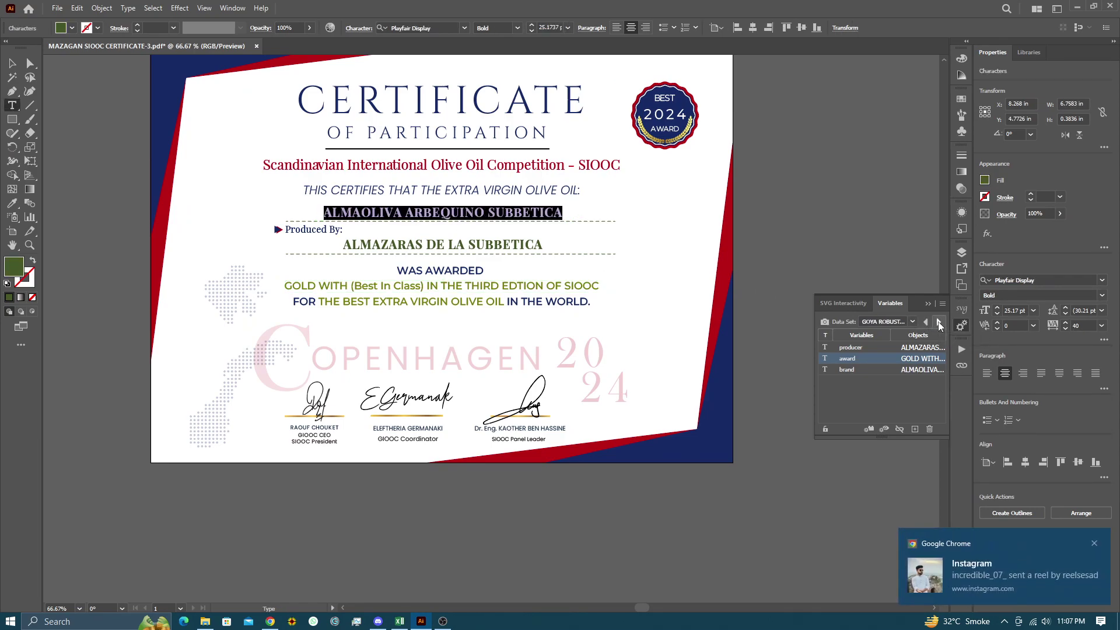
click(939, 322)
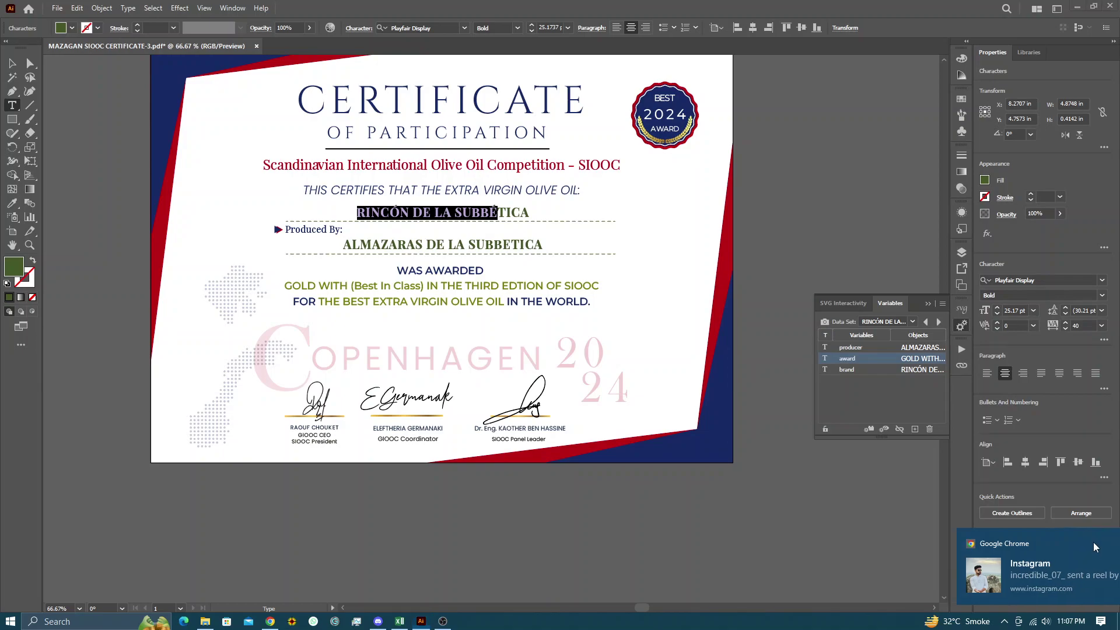
click(936, 322)
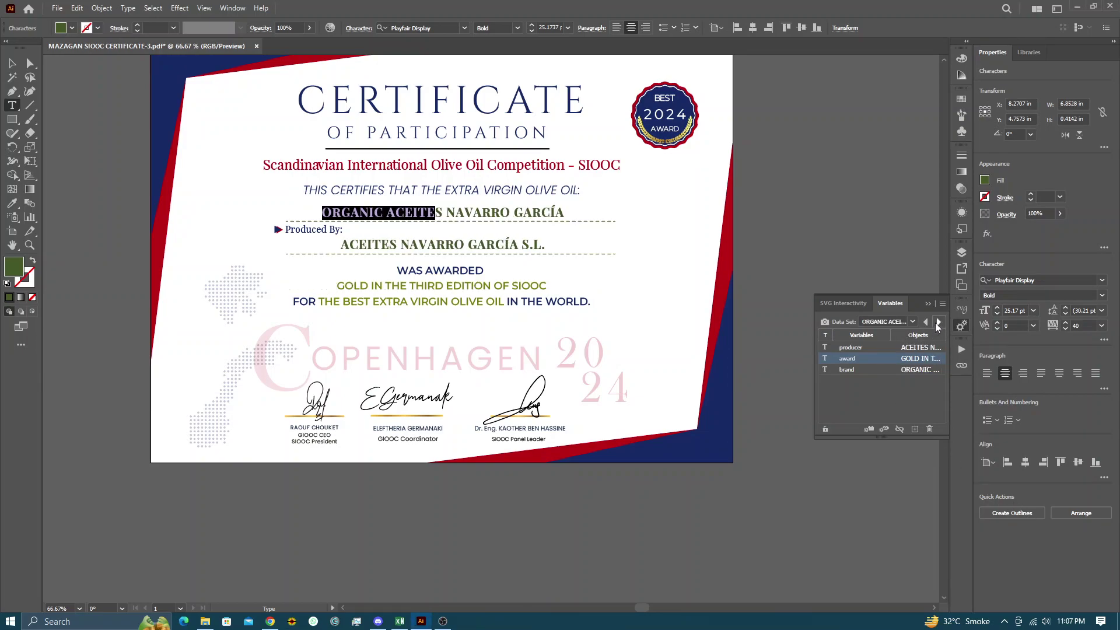
click(936, 323)
click(936, 323)
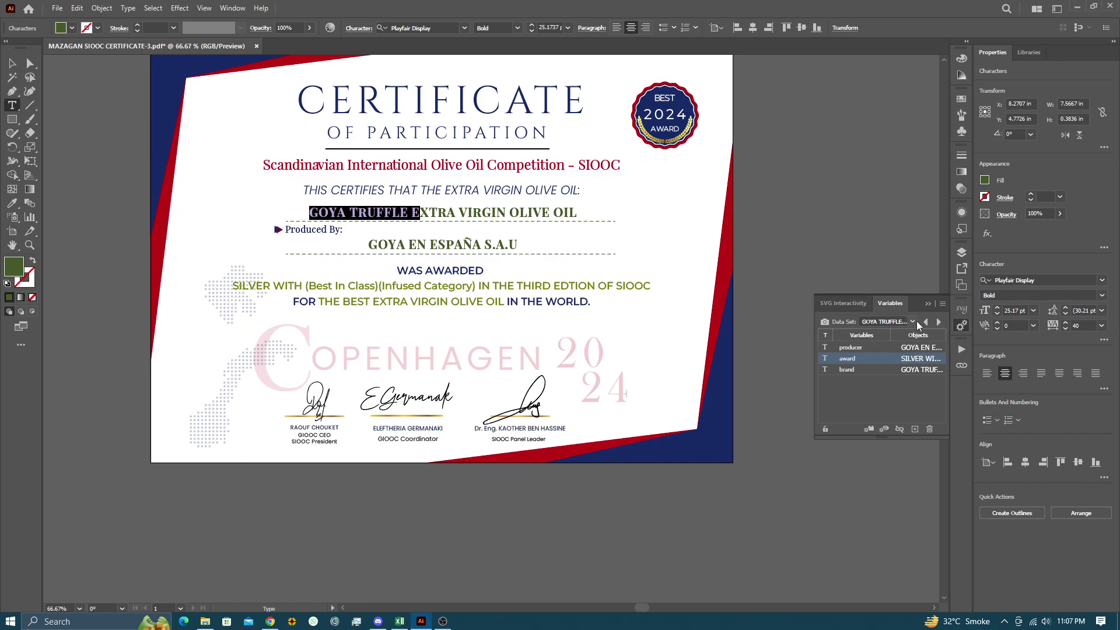
click(925, 322)
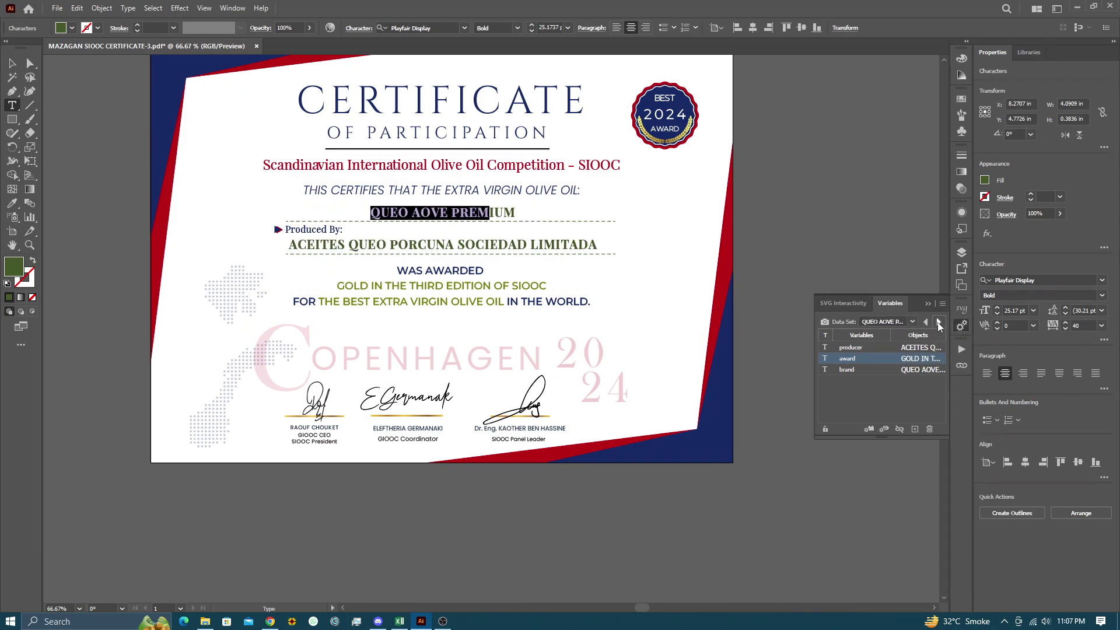
click(938, 322)
- Exit the brand text edit, close the Variables panel, and bring up the Window menu
key(Escape)
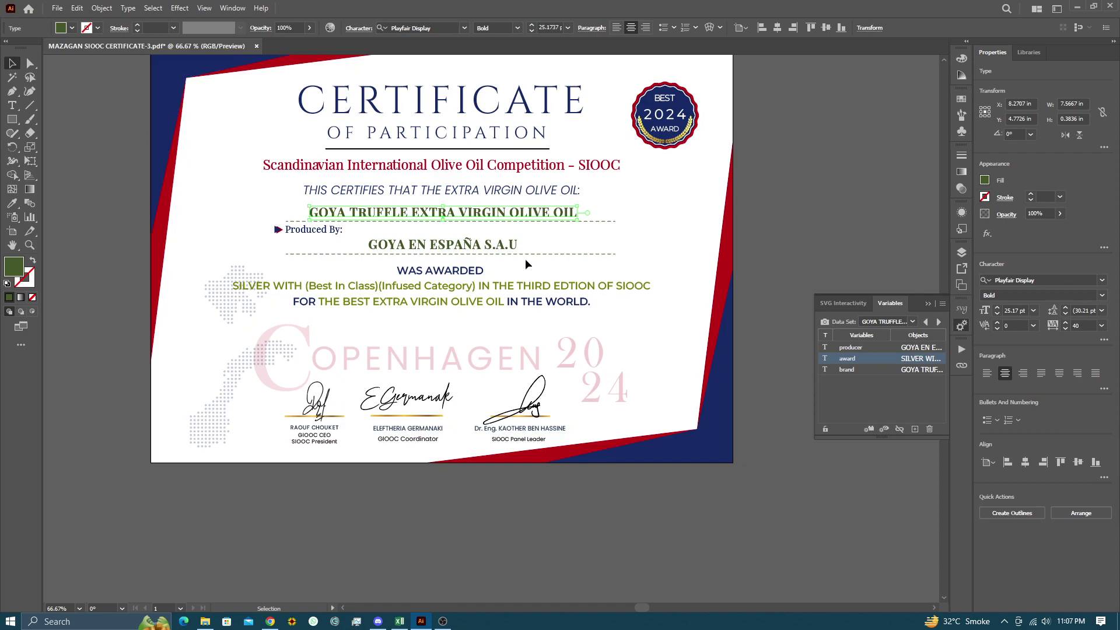
scroll(529, 372, down, 2)
scroll(529, 373, down, 1)
scroll(530, 373, up, 3)
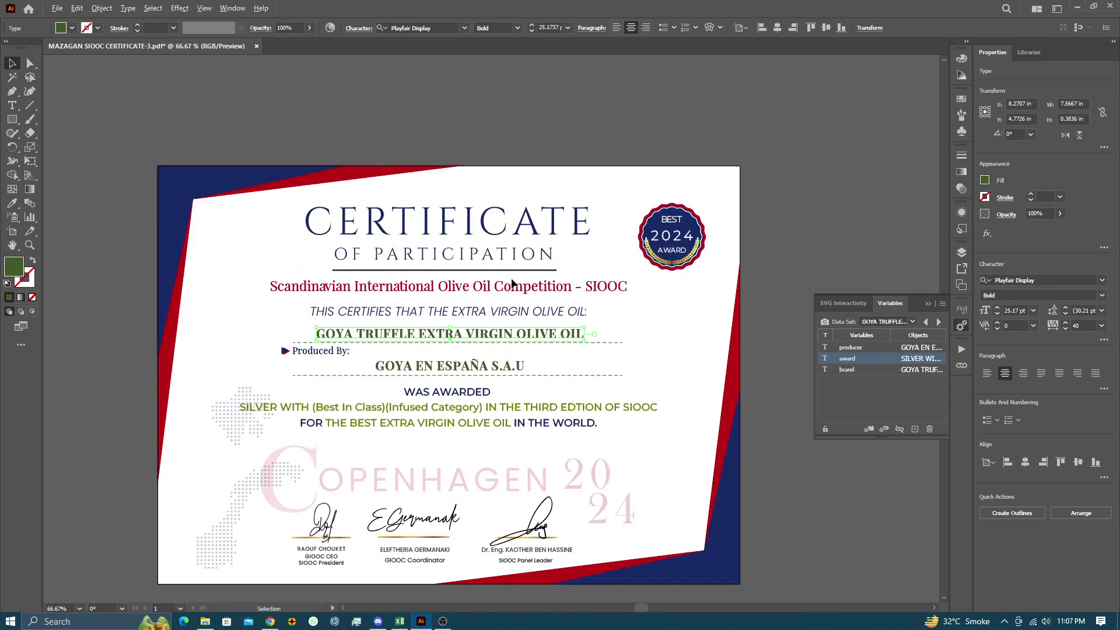
scroll(509, 368, down, 1)
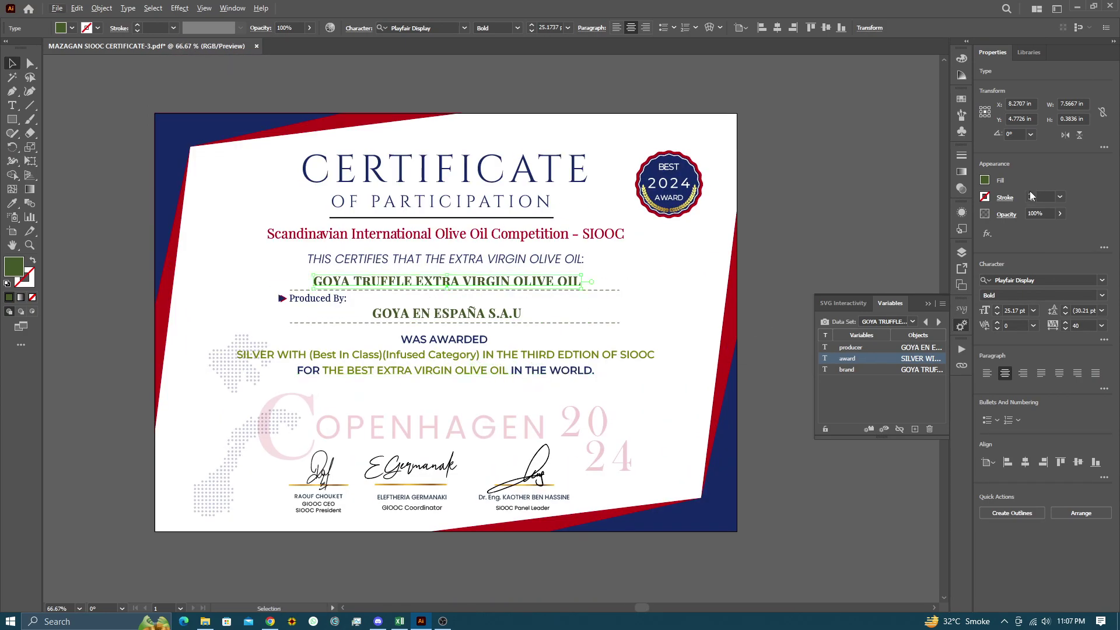
click(929, 302)
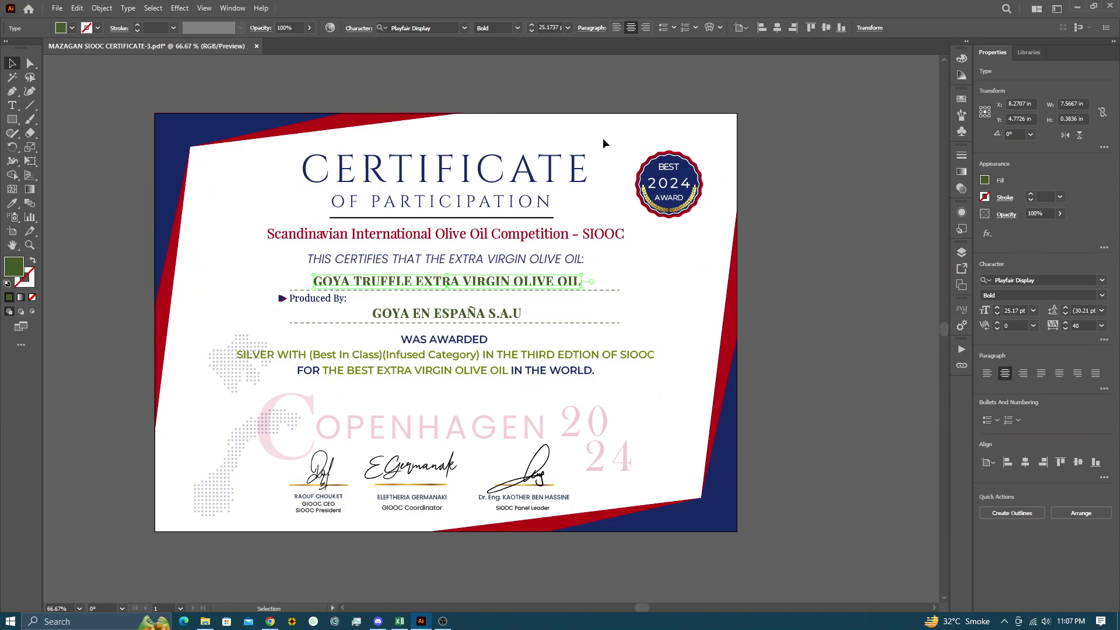
click(232, 7)
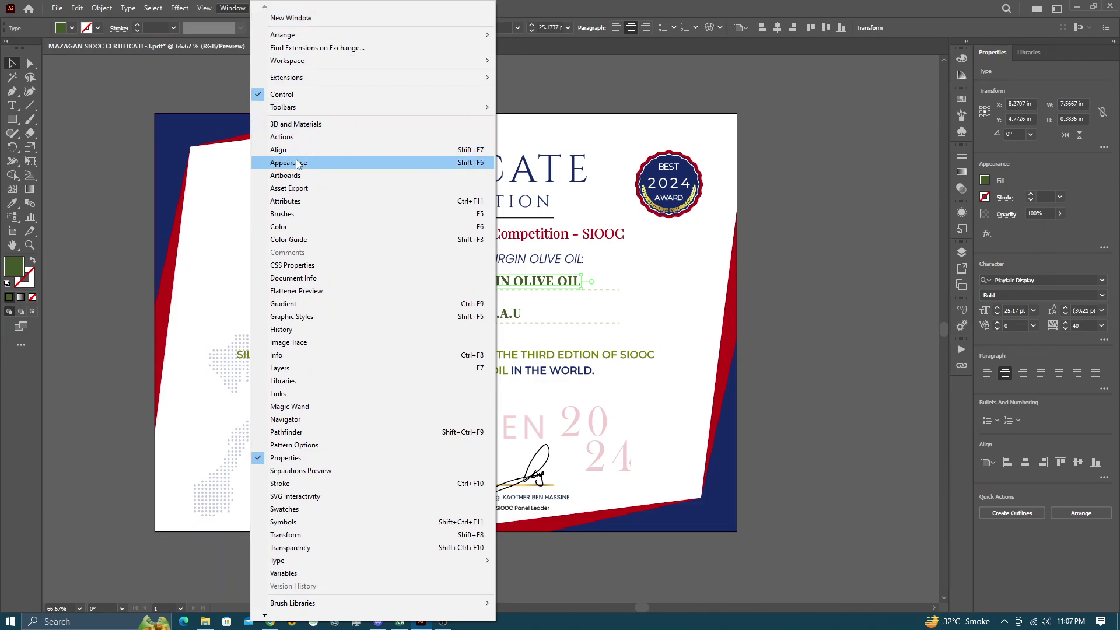
- In the Actions panel, create a new action set named EXPORT WITH DATASET NAMES
click(332, 142)
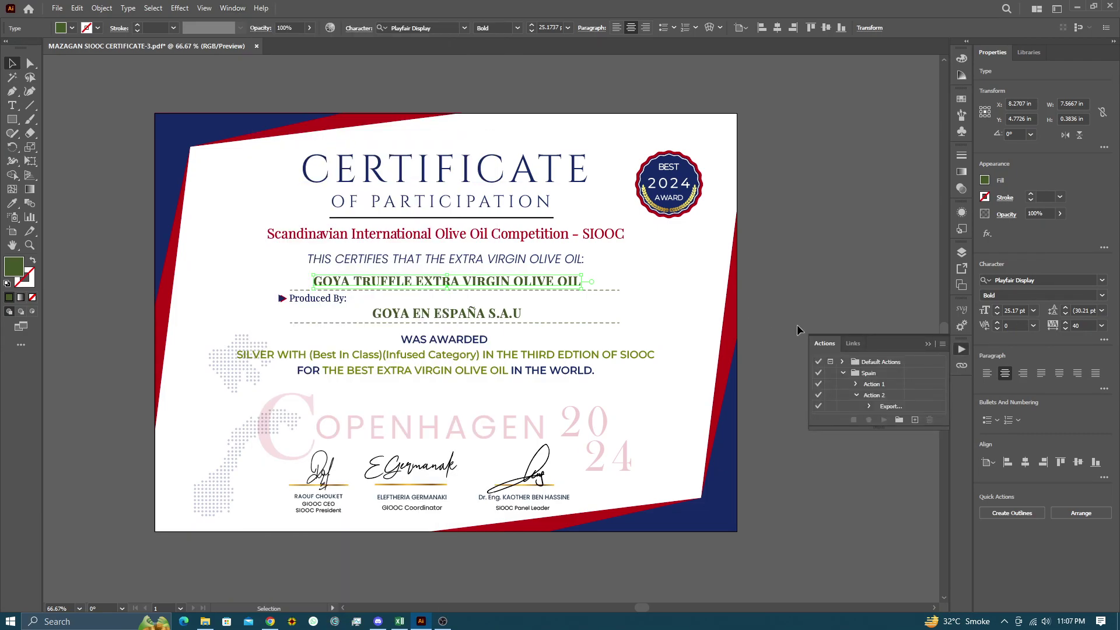
click(844, 373)
click(898, 419)
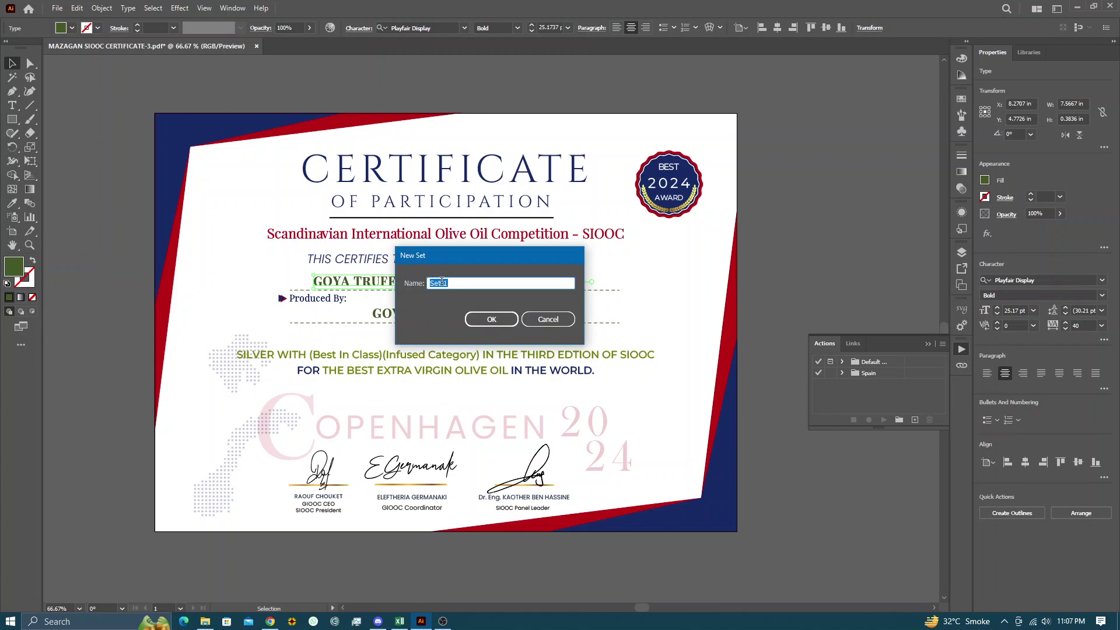
text(EXPORT WITH DATASET NAMES)
click(501, 318)
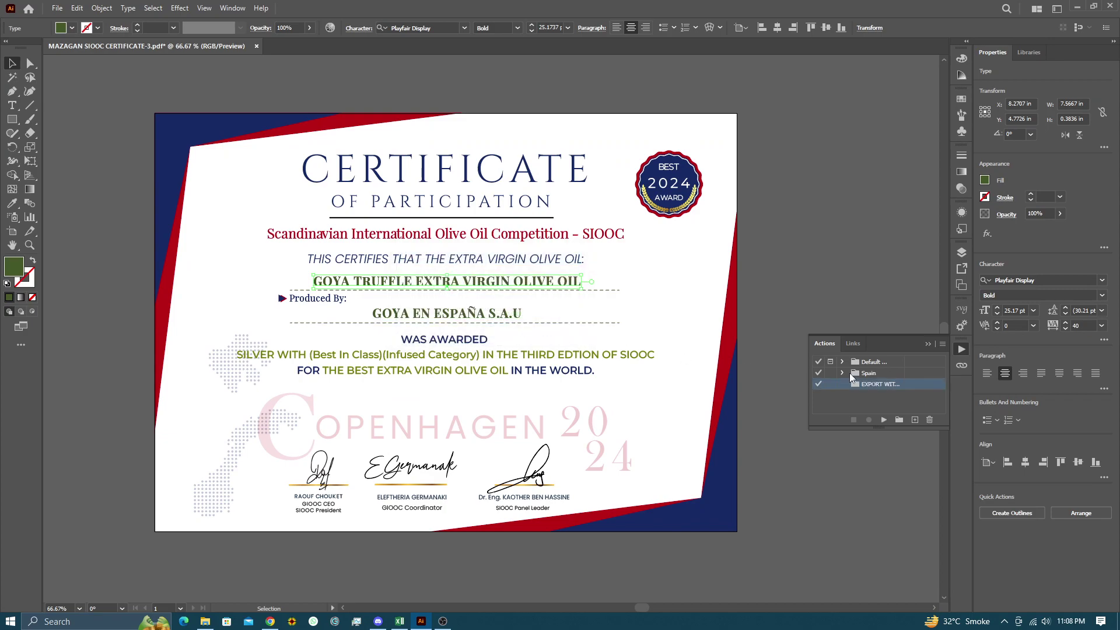
- Add a blue EXPORT JPEGS action to the set and start recording it
click(914, 420)
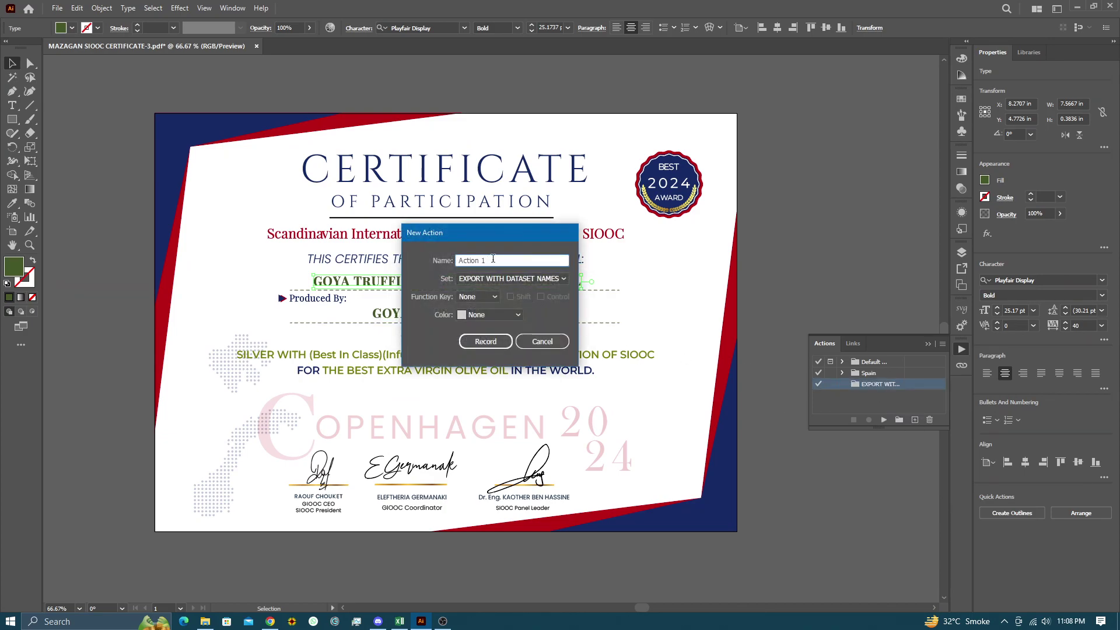
text(EXPORT JPEGS)
click(506, 317)
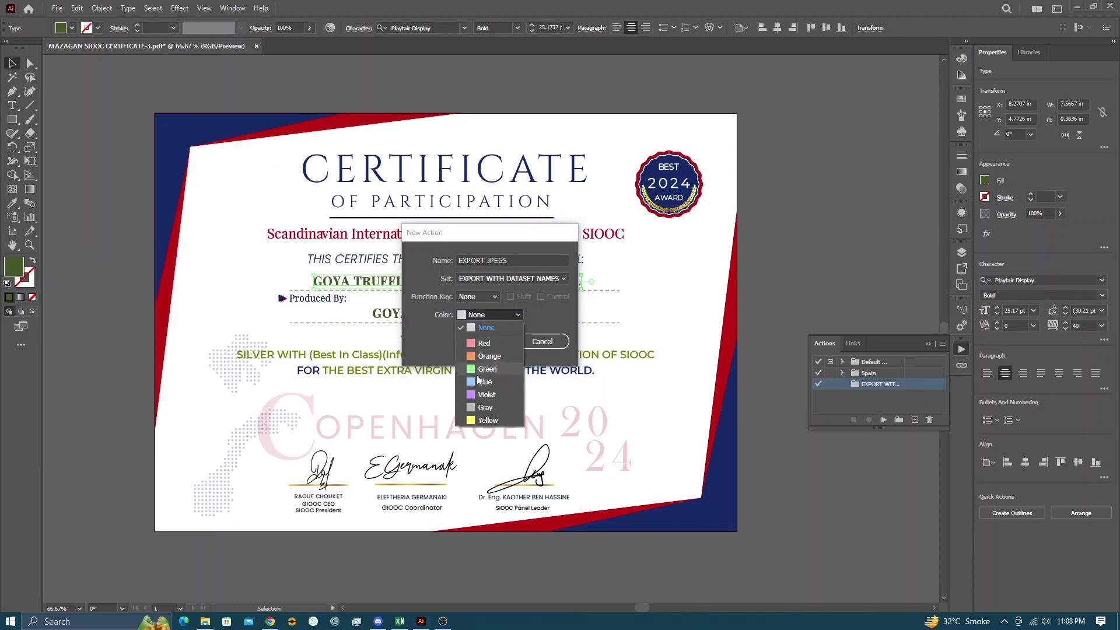
click(482, 386)
click(485, 341)
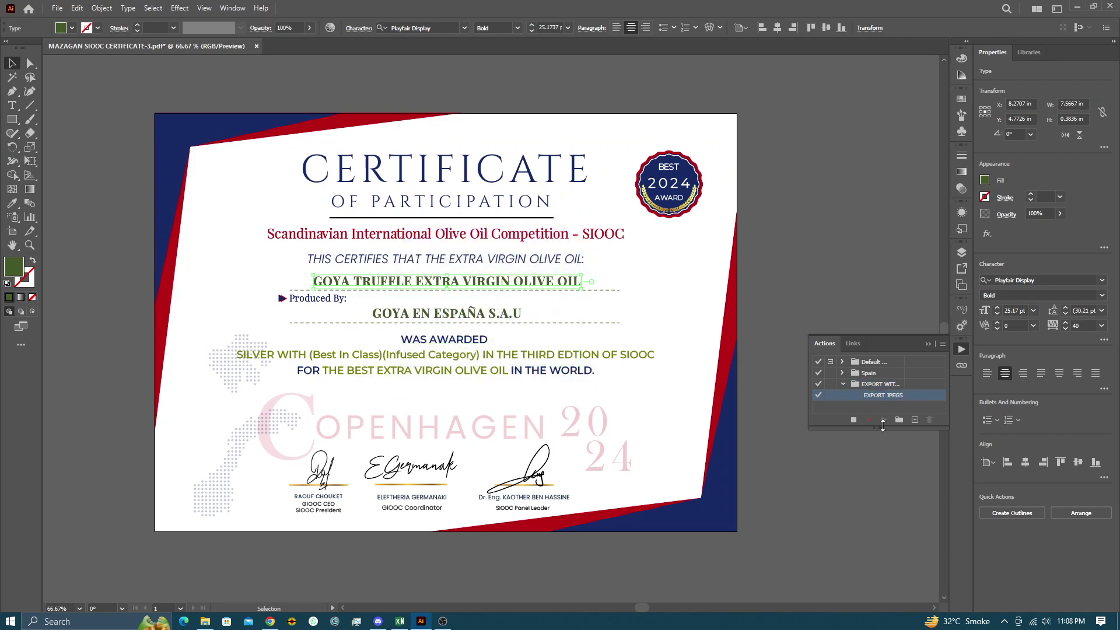
click(57, 8)
mouse_move(79, 260)
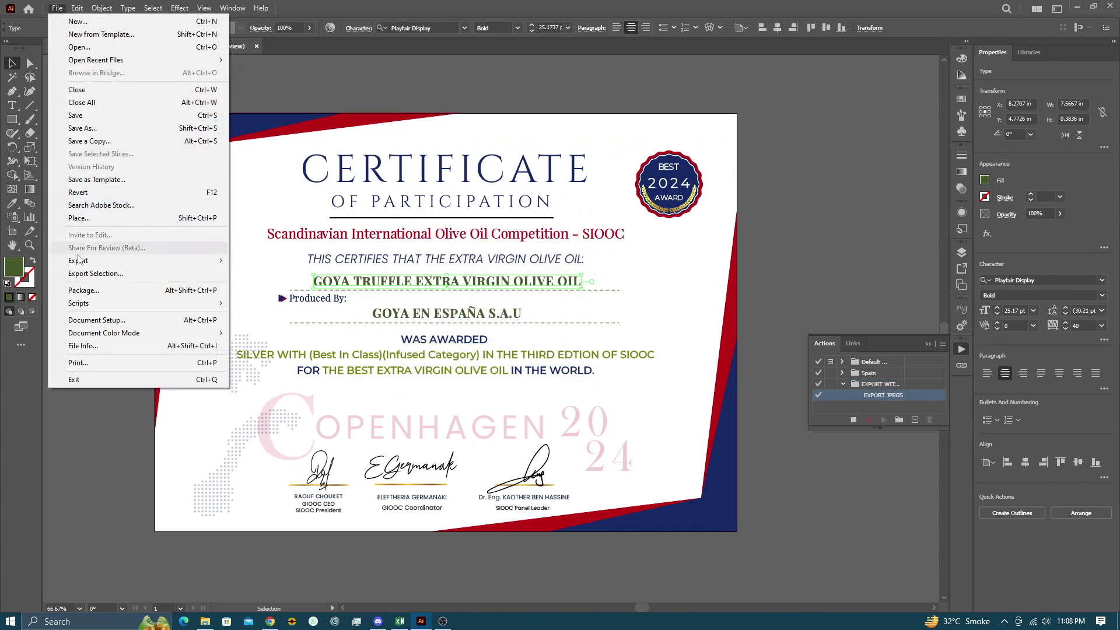
- Export the artboard as a JPEG to the Spain Exports folder at maximum quality, 300 ppi
click(280, 273)
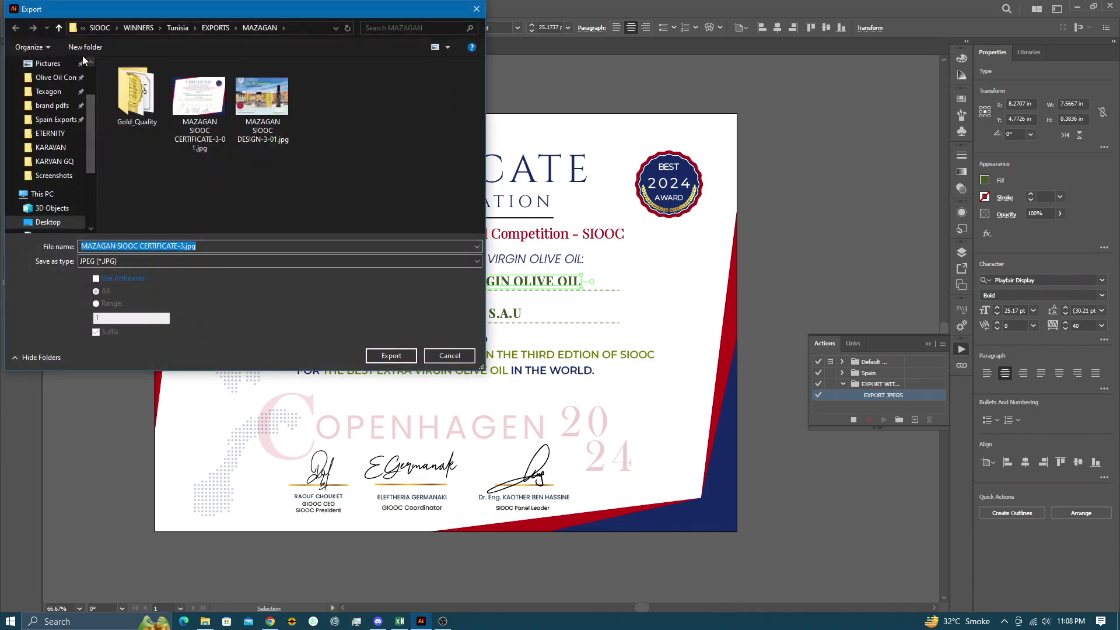
click(111, 276)
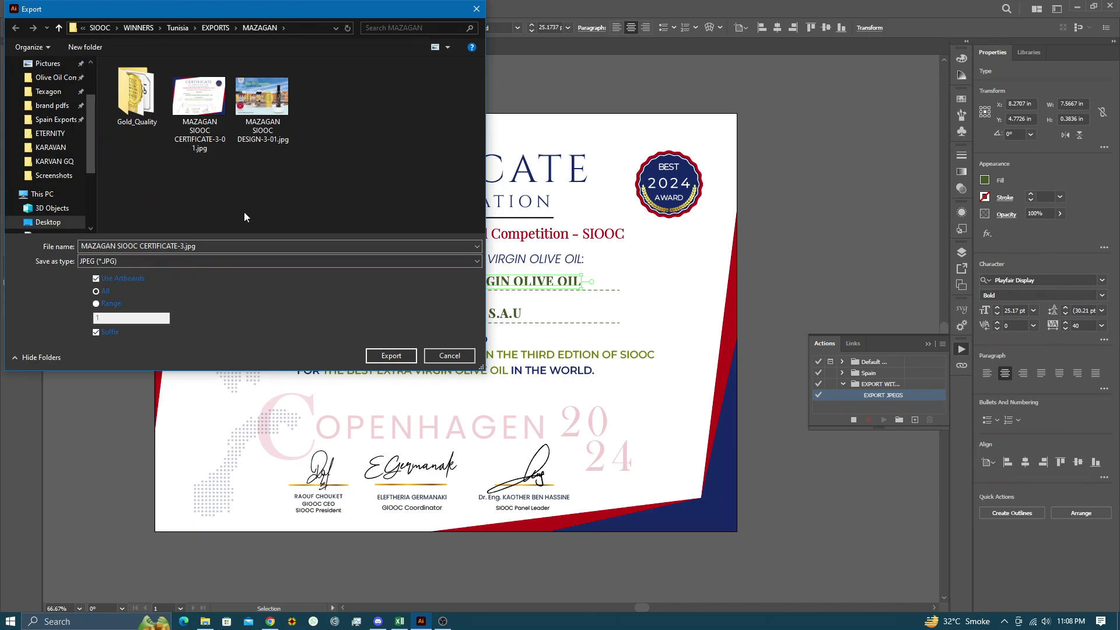
click(56, 119)
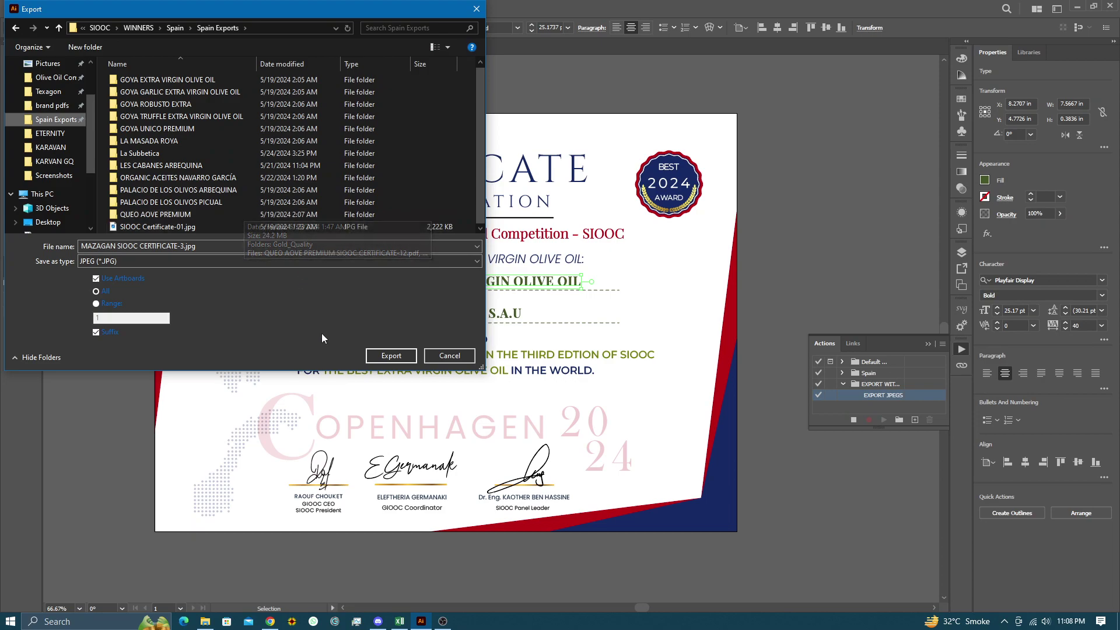
click(390, 356)
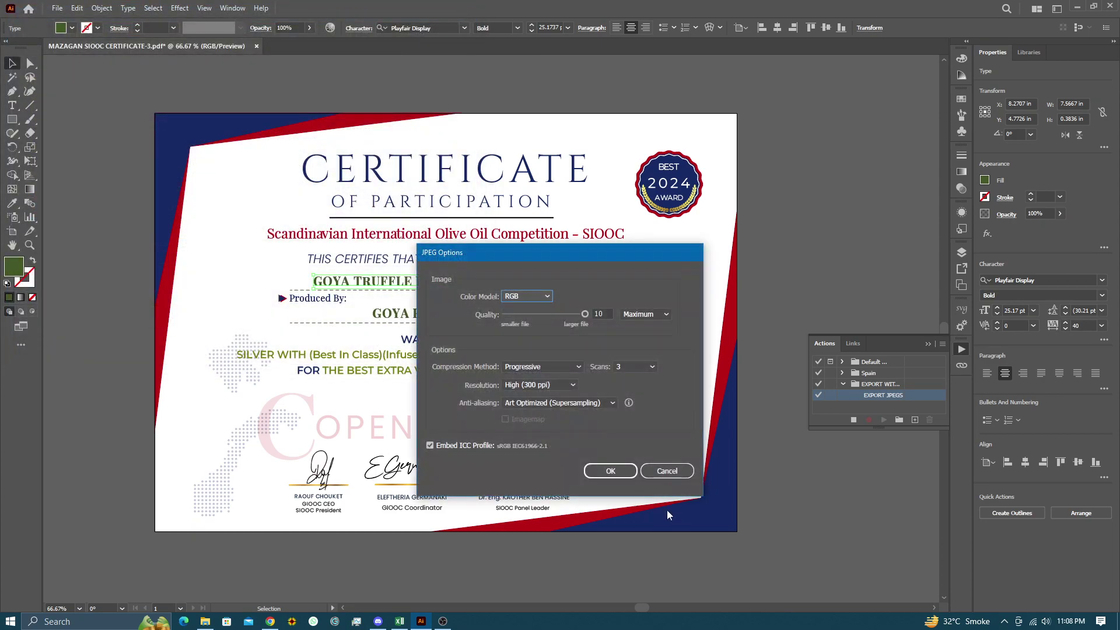
click(610, 472)
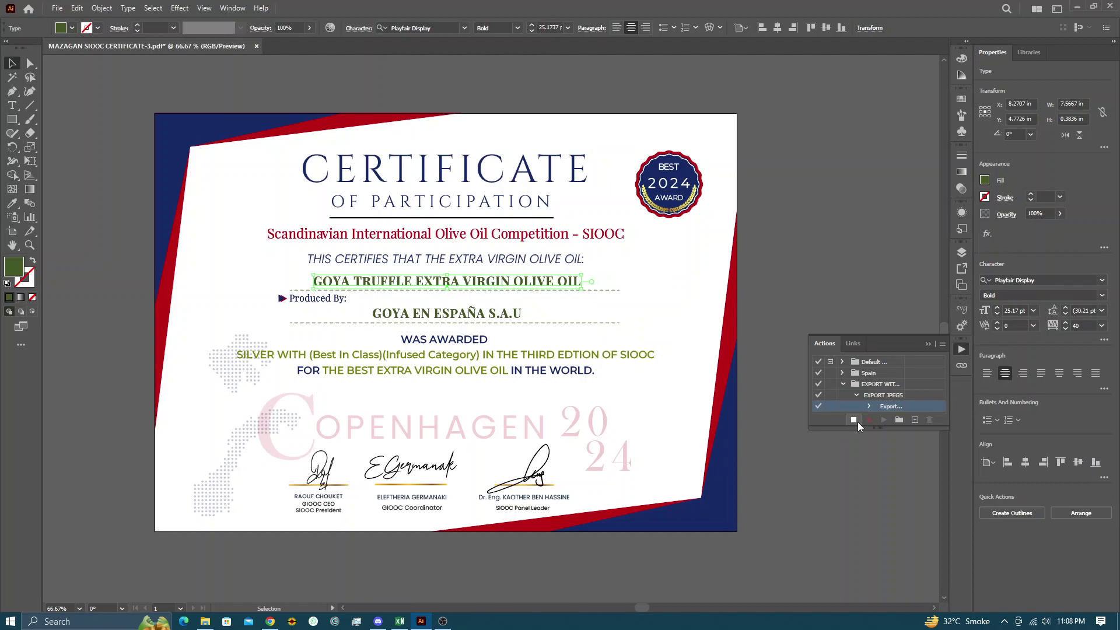
- Stop recording, select the EXPORT JPEGS action, and open the Actions panel menu with Batch
click(856, 421)
click(873, 398)
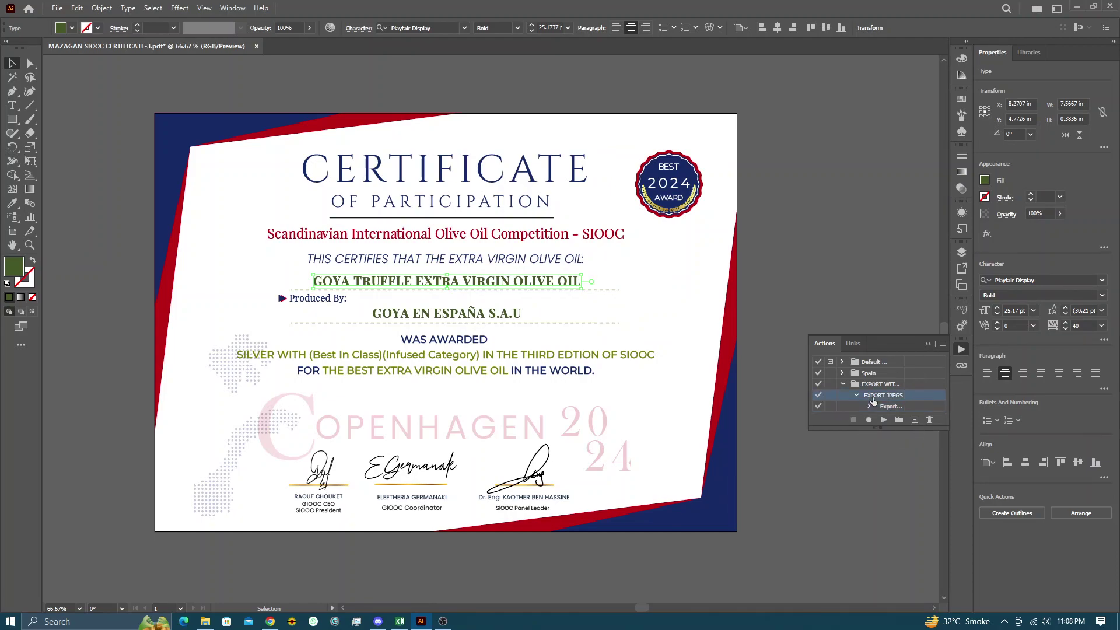
click(941, 344)
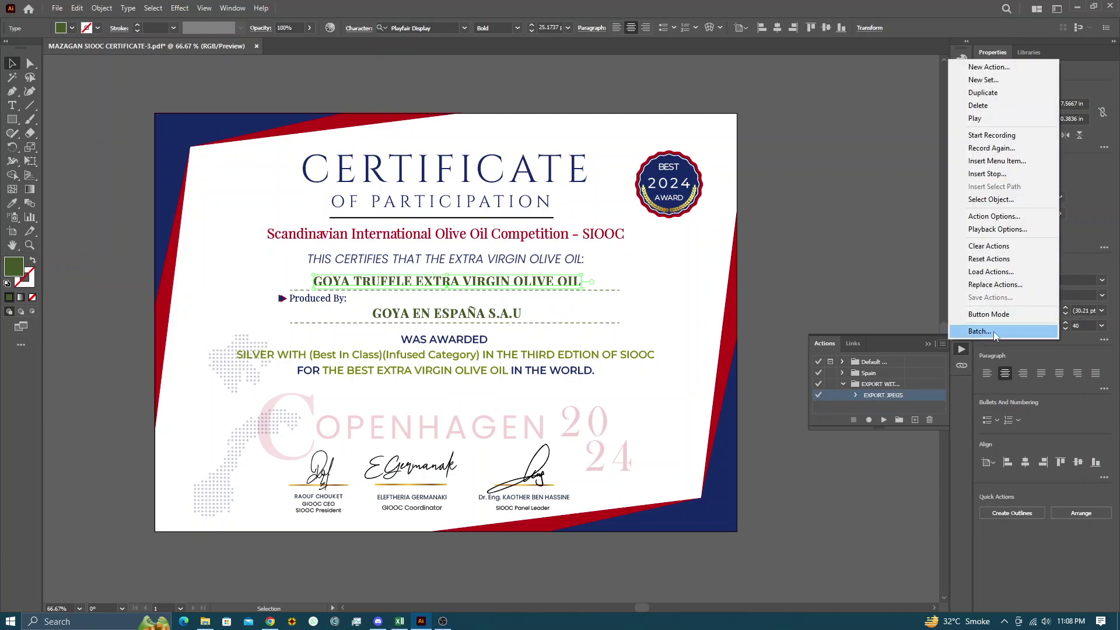
- Batch-run EXPORT JPEGS on all data sets into a new JPEGS folder, naming files by data set
click(989, 335)
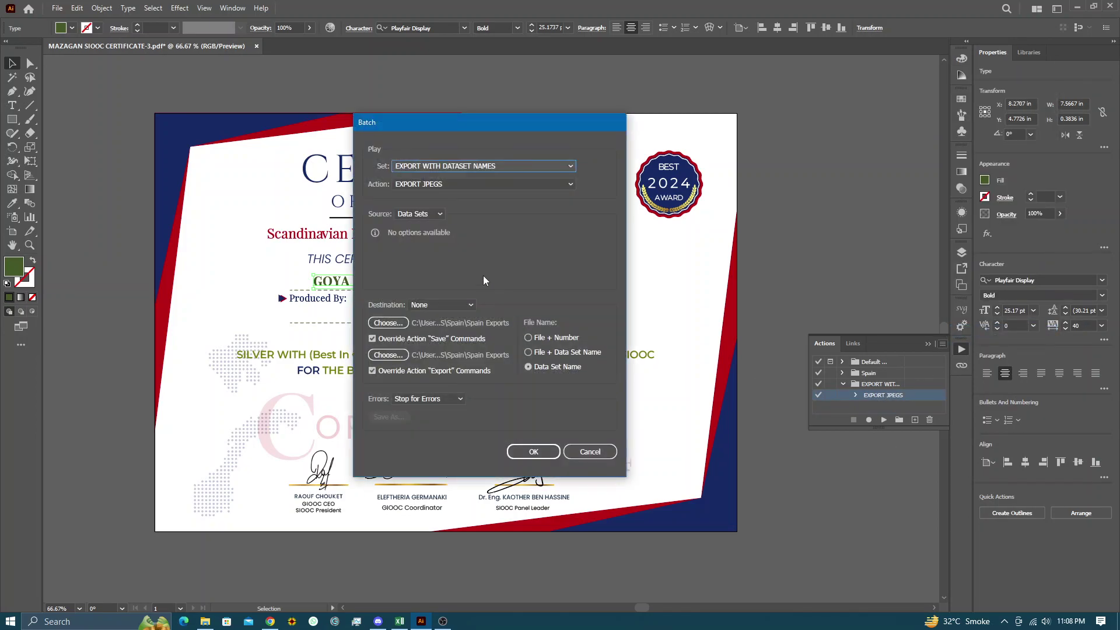
click(372, 338)
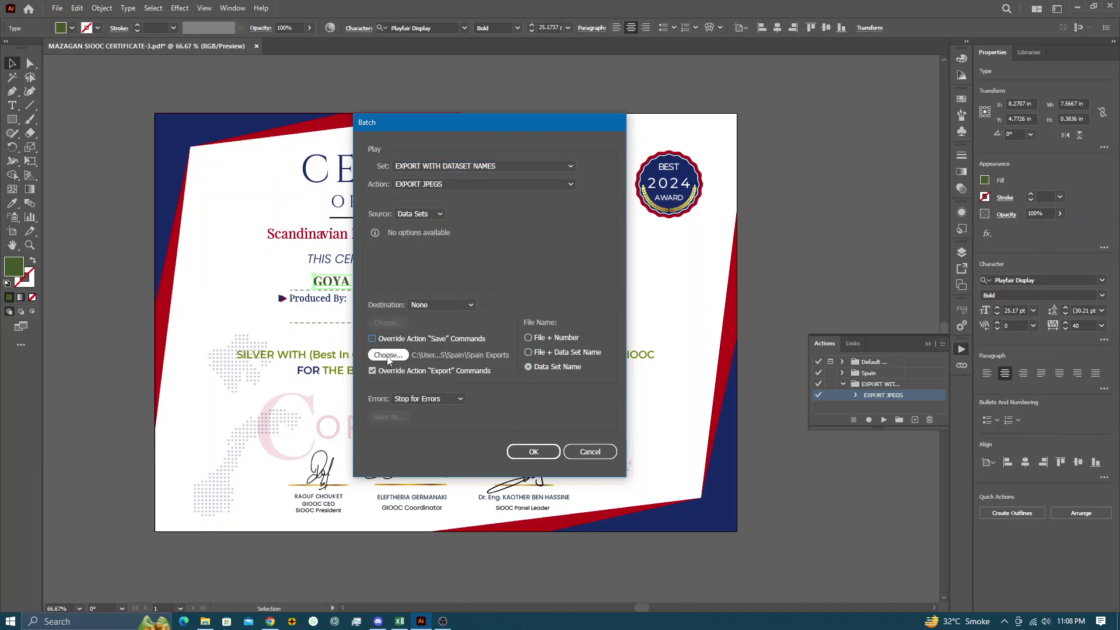
click(388, 355)
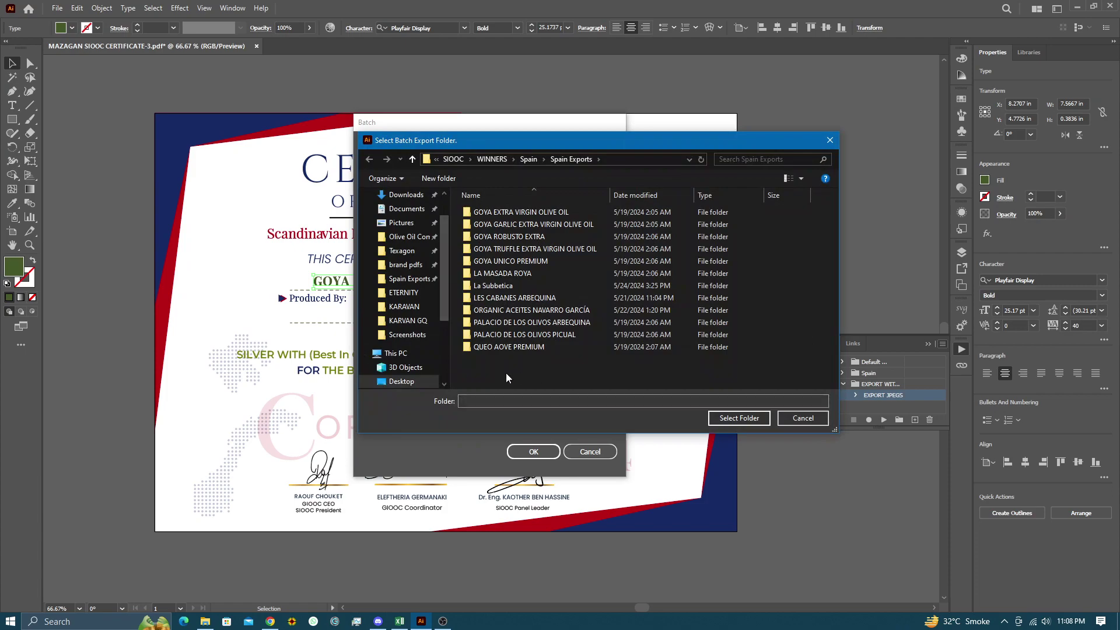
key(ctrl+shift+n)
text(JP)
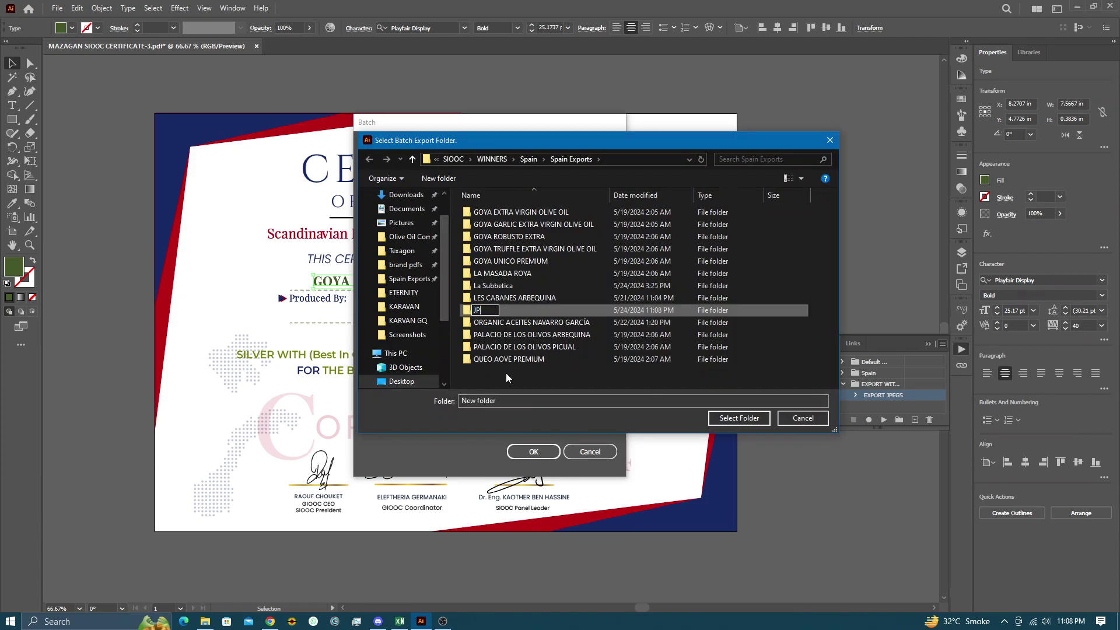
text(EGS)
key(Return)
key(Return)
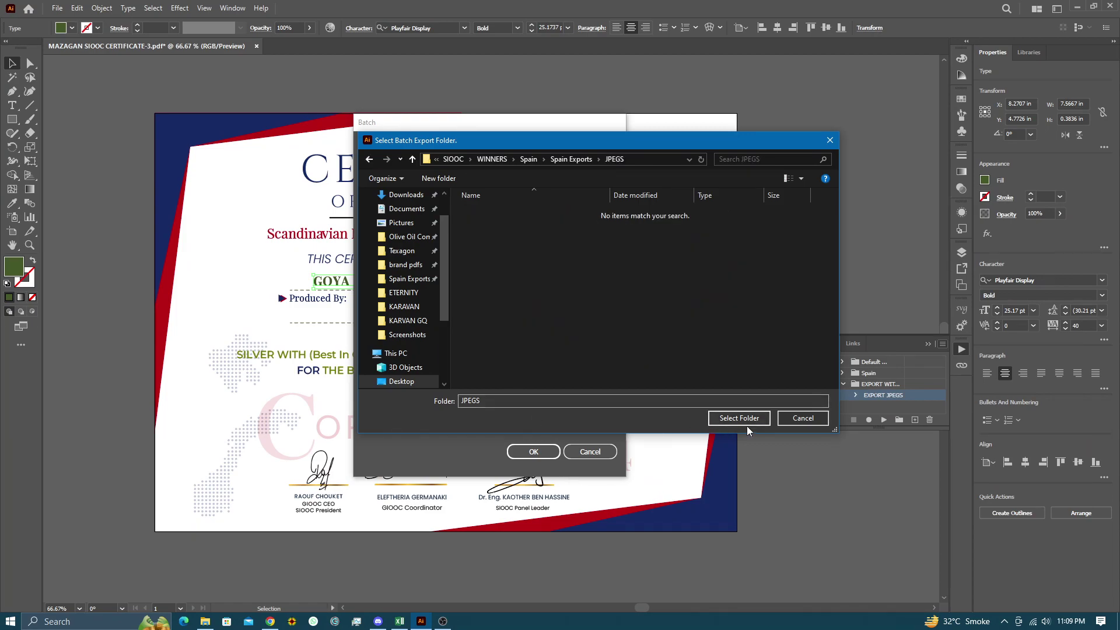
click(739, 418)
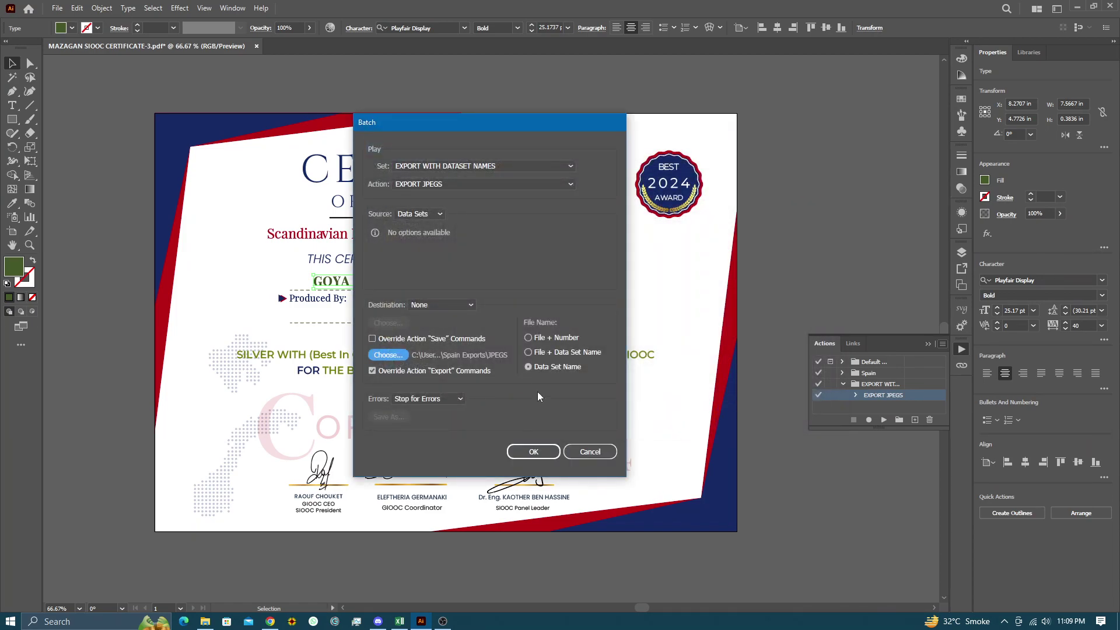
click(532, 452)
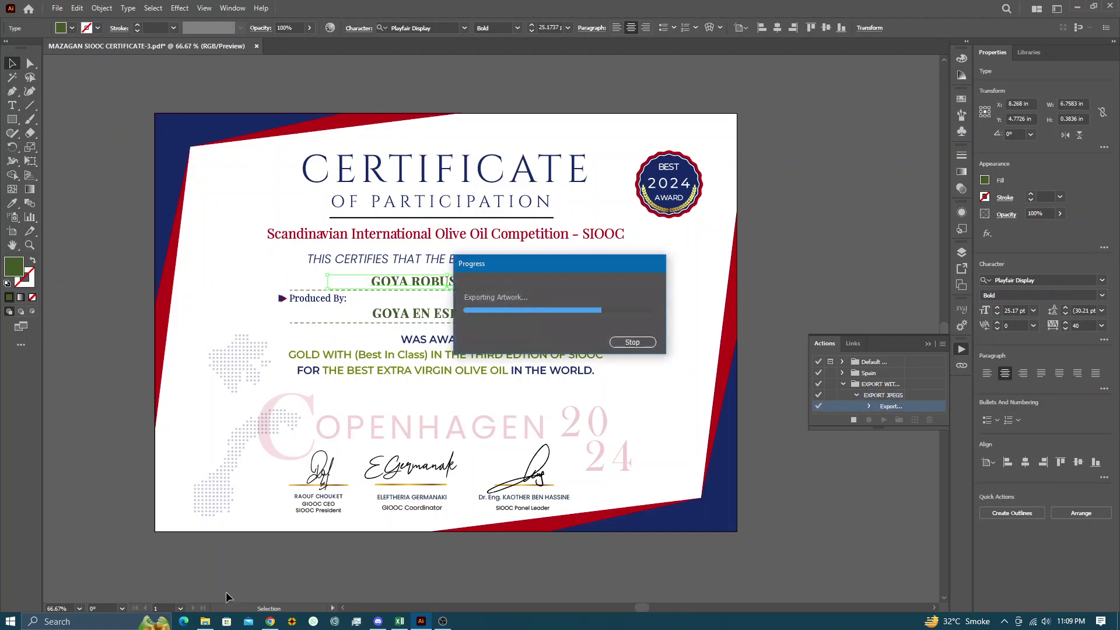
- Switch to the File Explorer window from the taskbar while the export runs
click(204, 622)
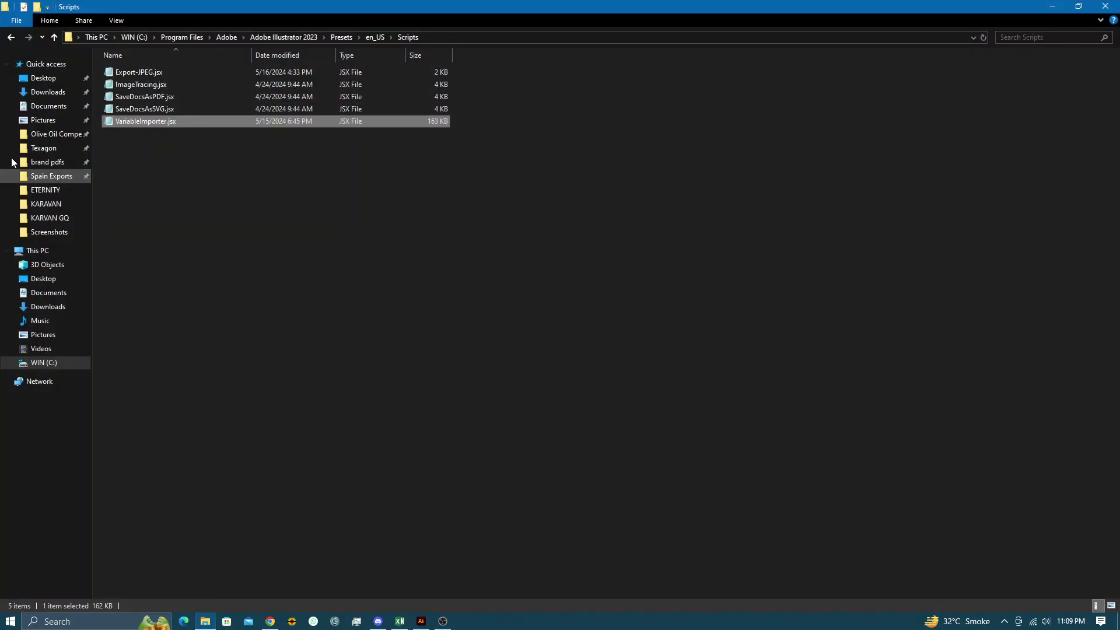
- Open Spain Exports > JPEGS and refresh it to list the five exported certificate JPEGs
click(47, 175)
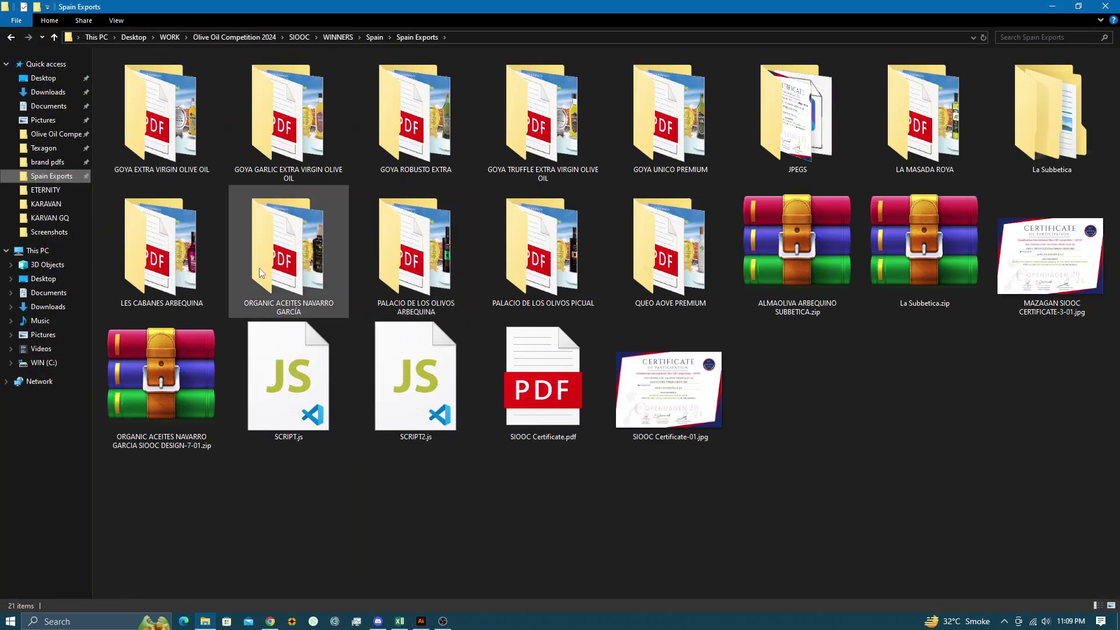
click(788, 122)
double_click(788, 121)
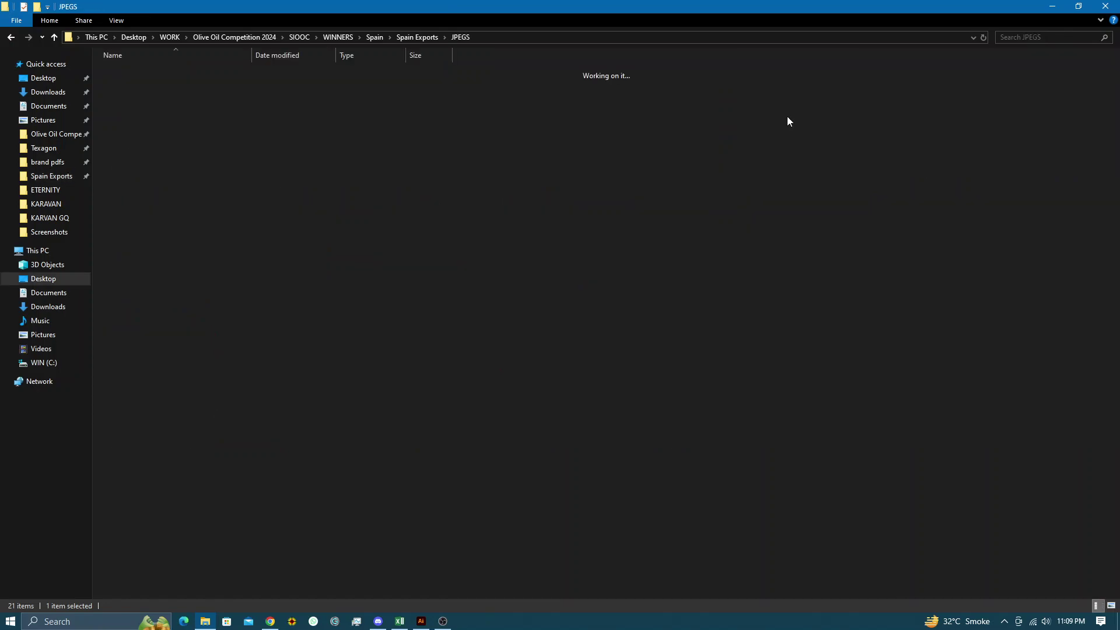
key(Right)
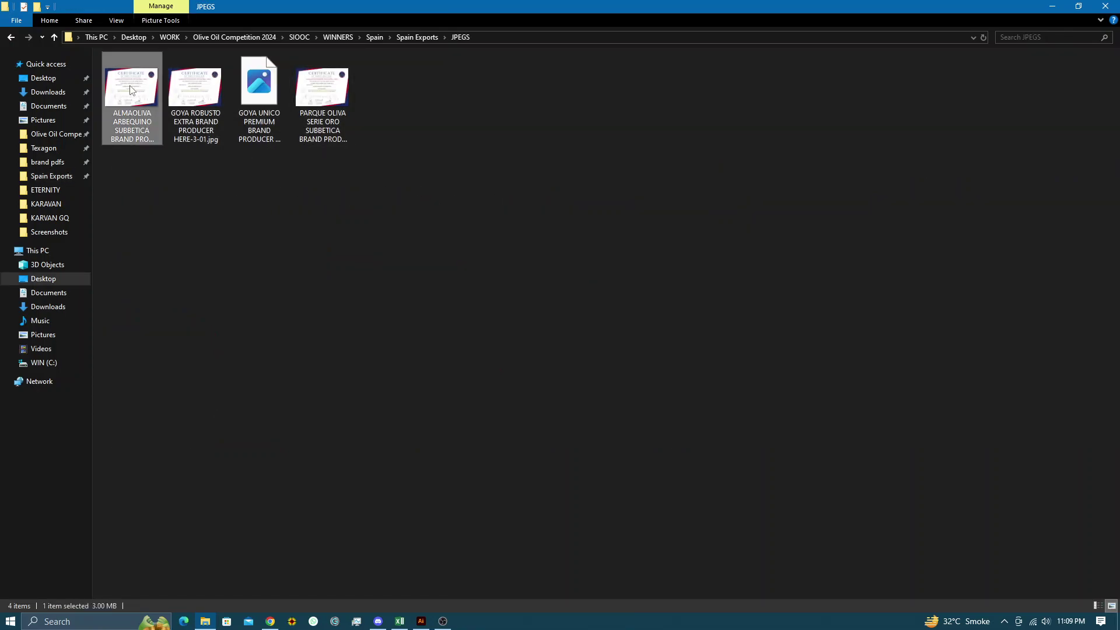
key(Right)
key(Right)
key(Right)
key(F5)
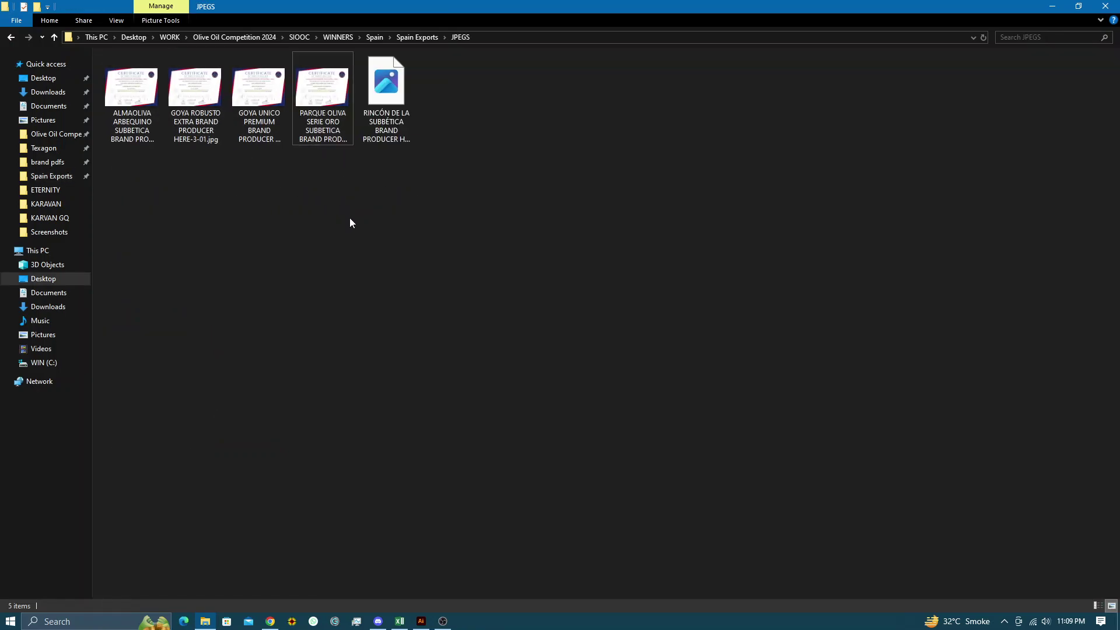
double_click(145, 98)
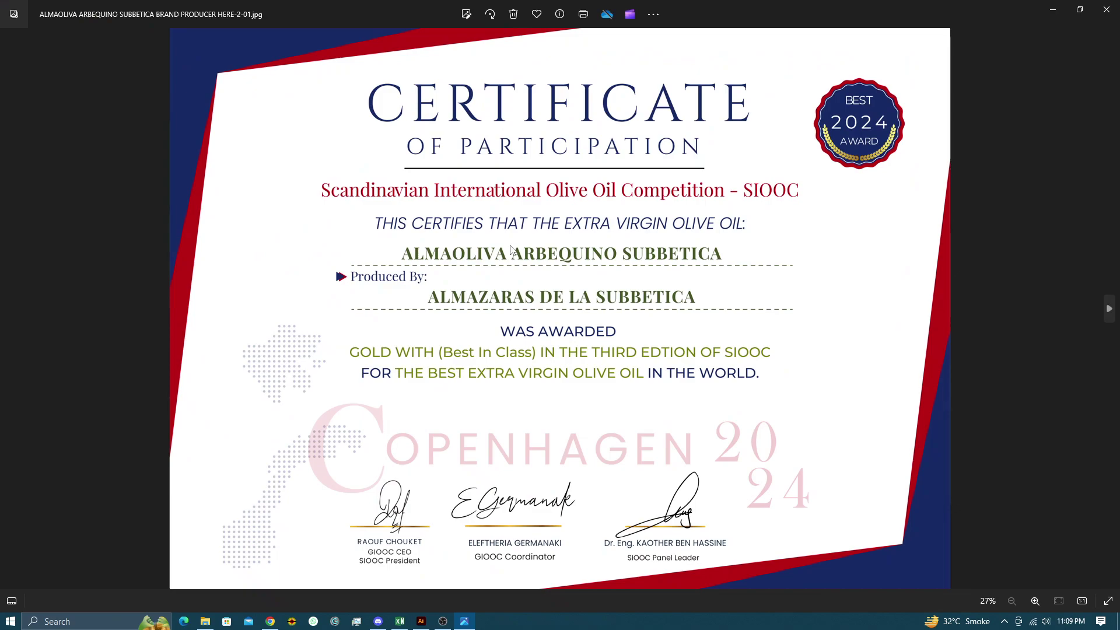
key(Right)
key(Right)
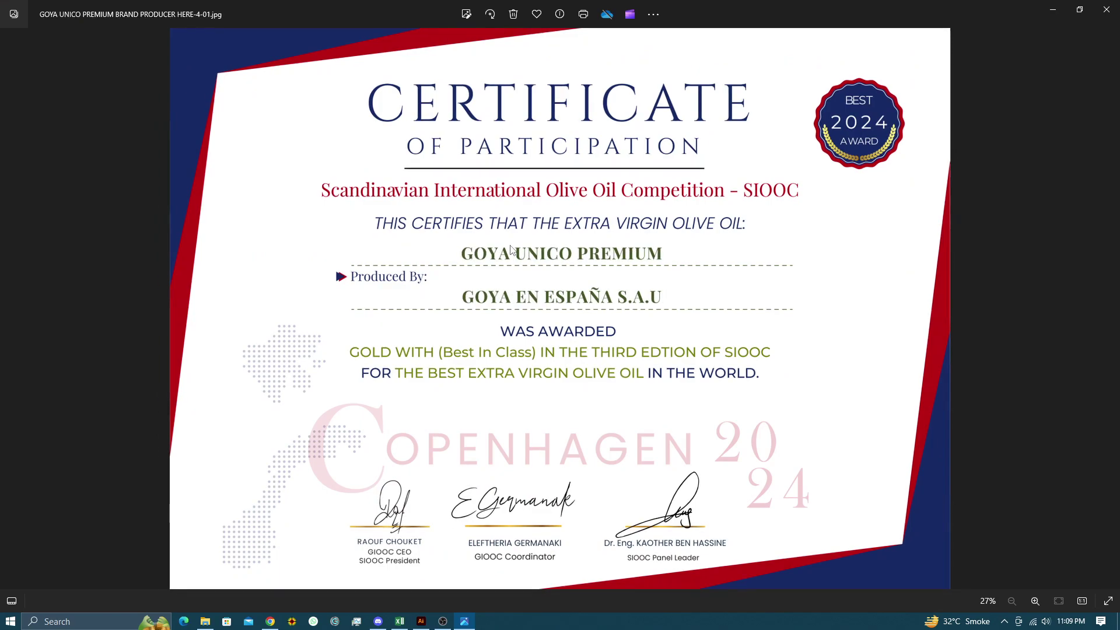
key(Right)
key(Right)
key(Left)
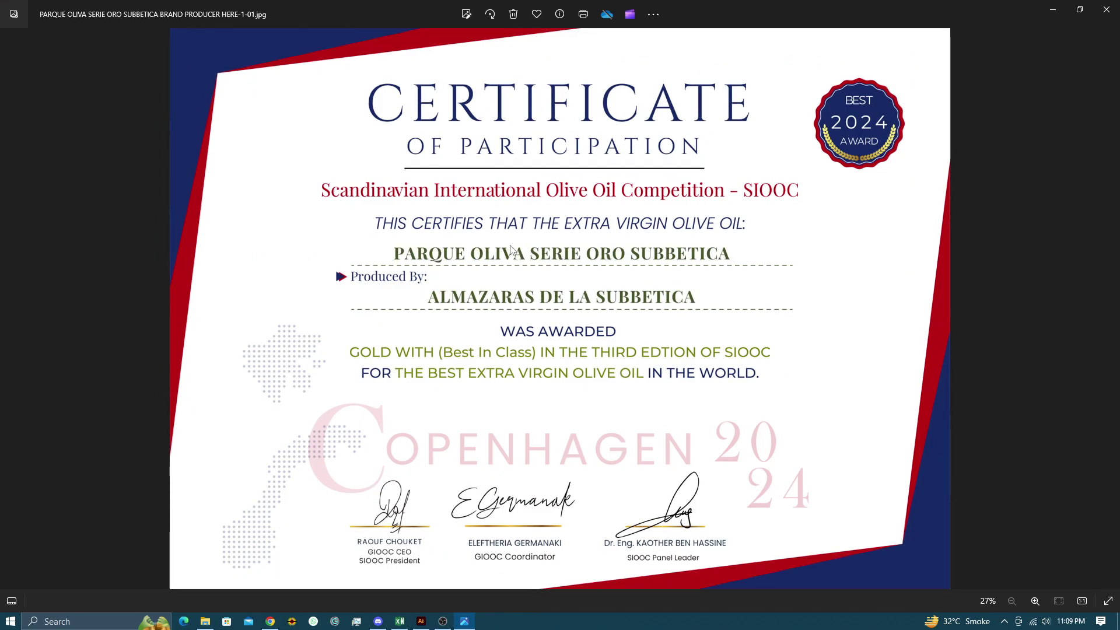
key(Right)
click(1106, 9)
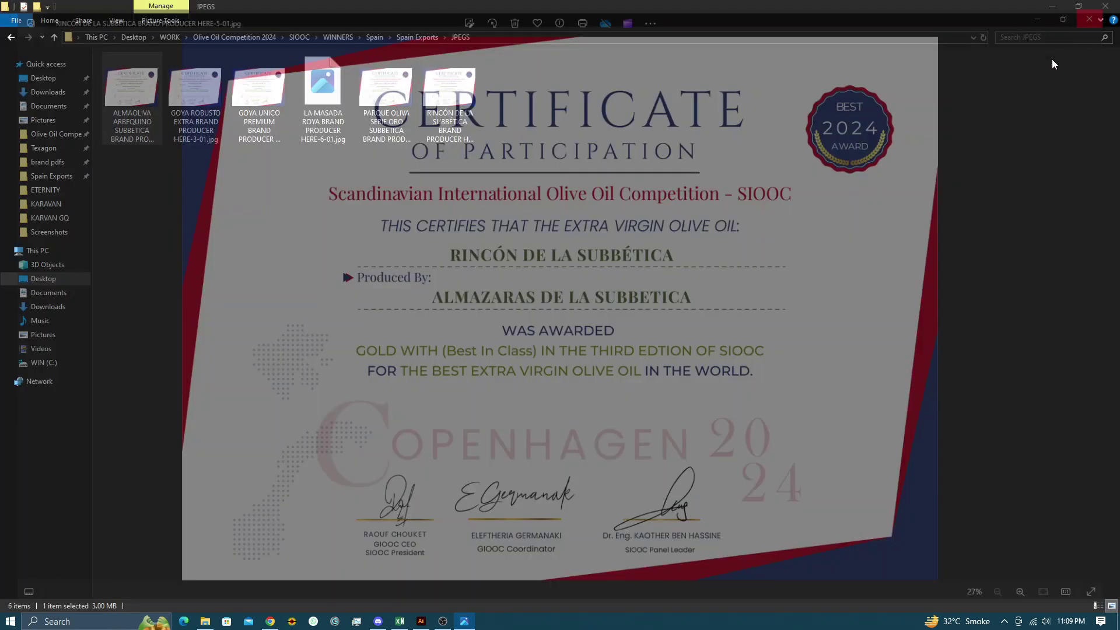
click(421, 620)
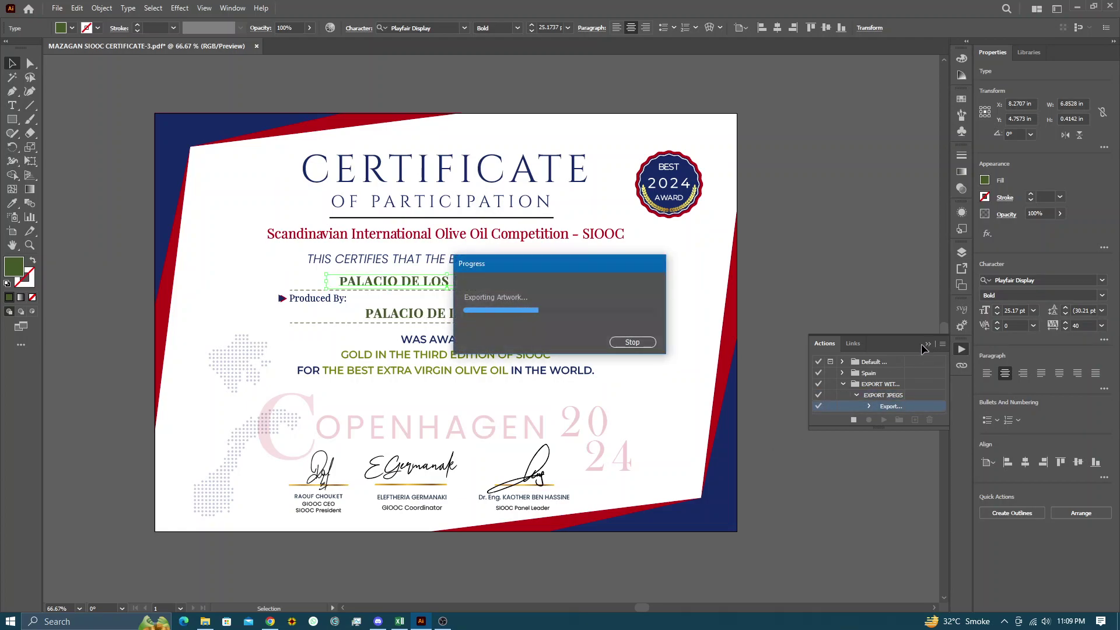
- Inspect the ALMAOLIVA and GOYA ROBUSTO file names in JPEGS, then bring up CERTS.csv in Excel
click(207, 623)
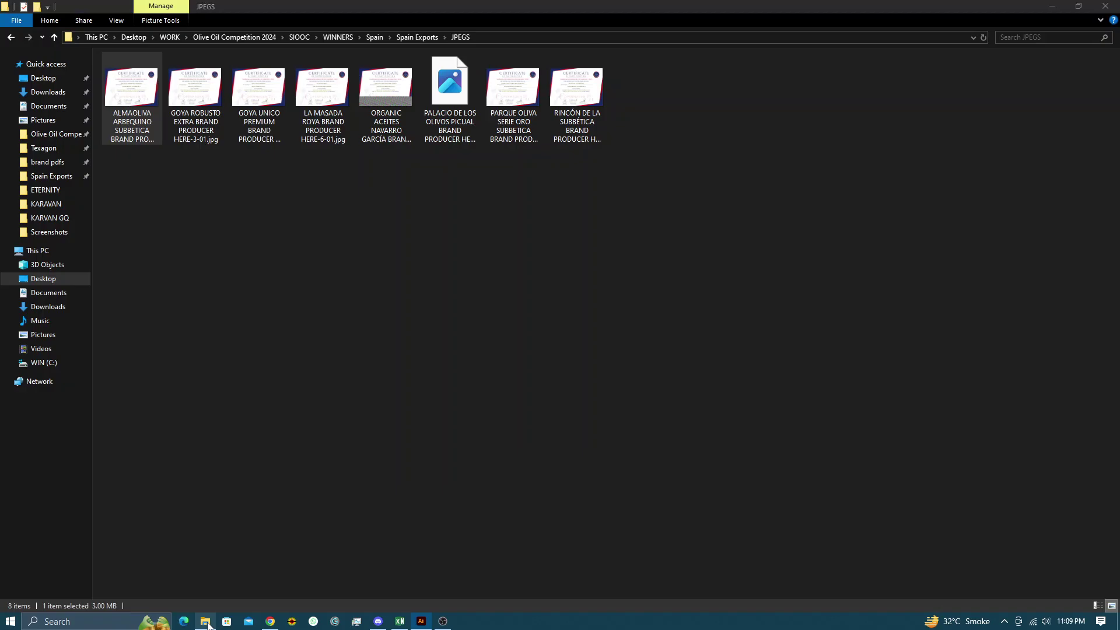
click(131, 141)
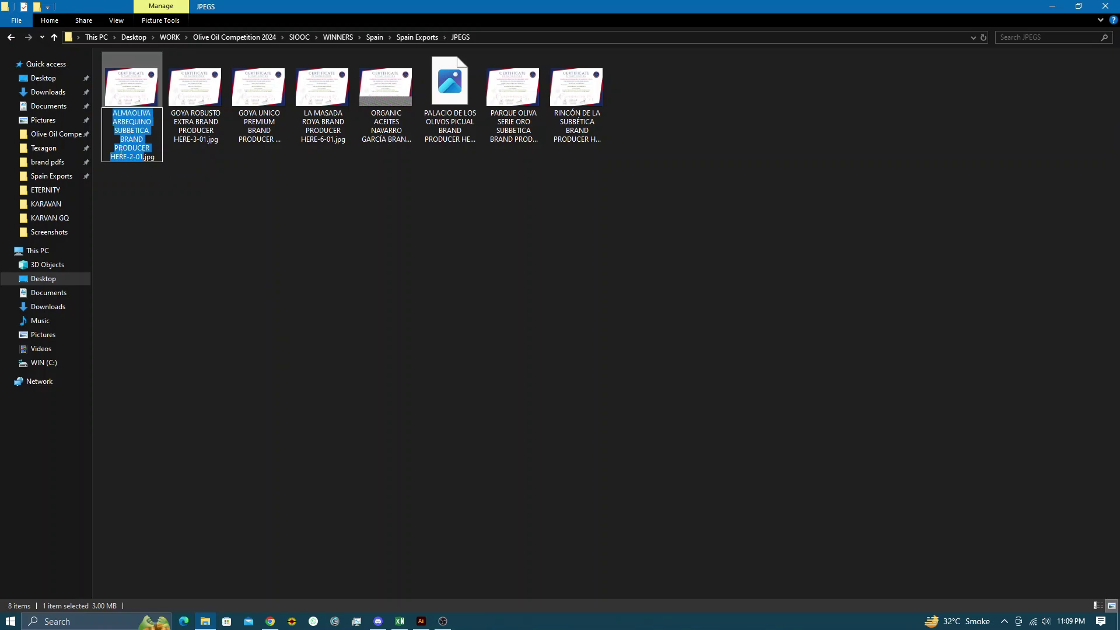
click(191, 124)
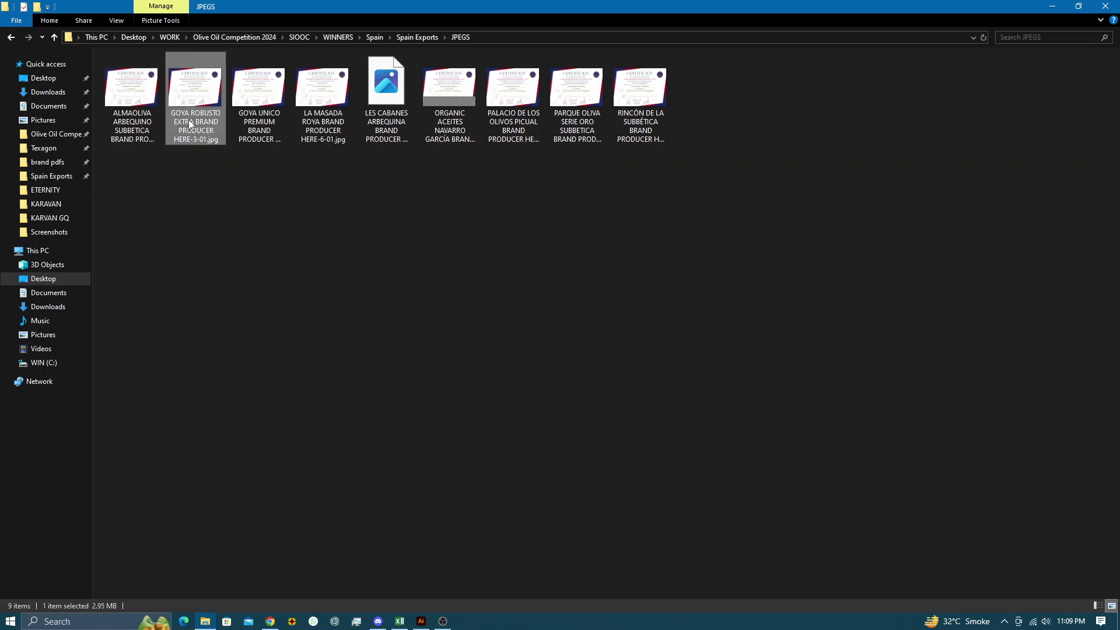
click(191, 125)
drag(171, 112, 197, 119)
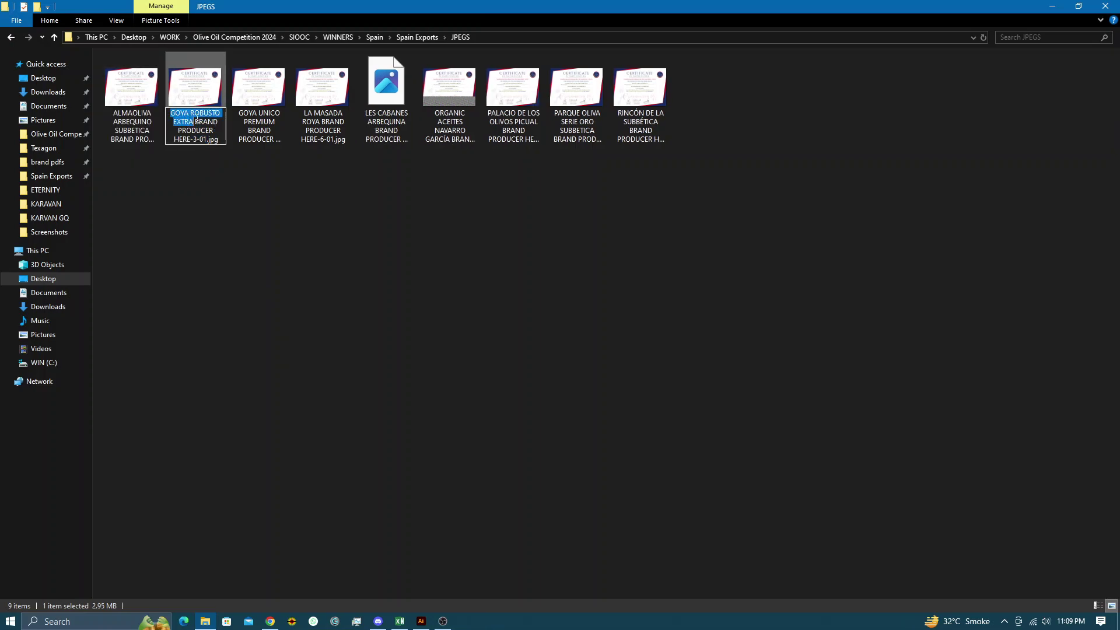
click(400, 619)
click(385, 213)
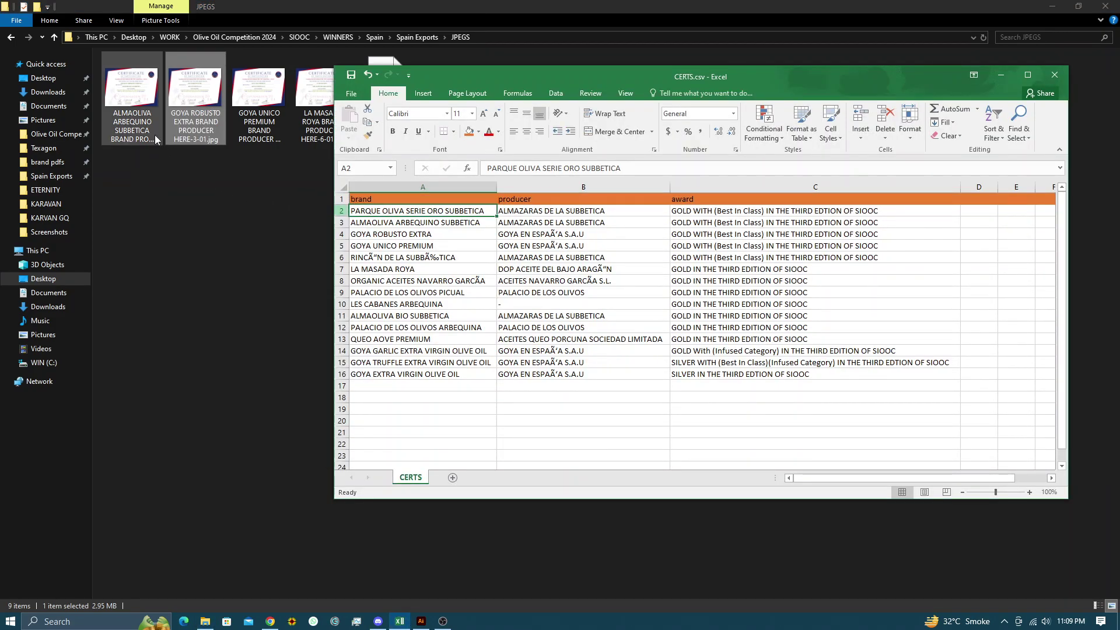
- Compare the GOYA ROBUSTO EXTRA brand cell in CERTS.csv with its exported file name
click(135, 130)
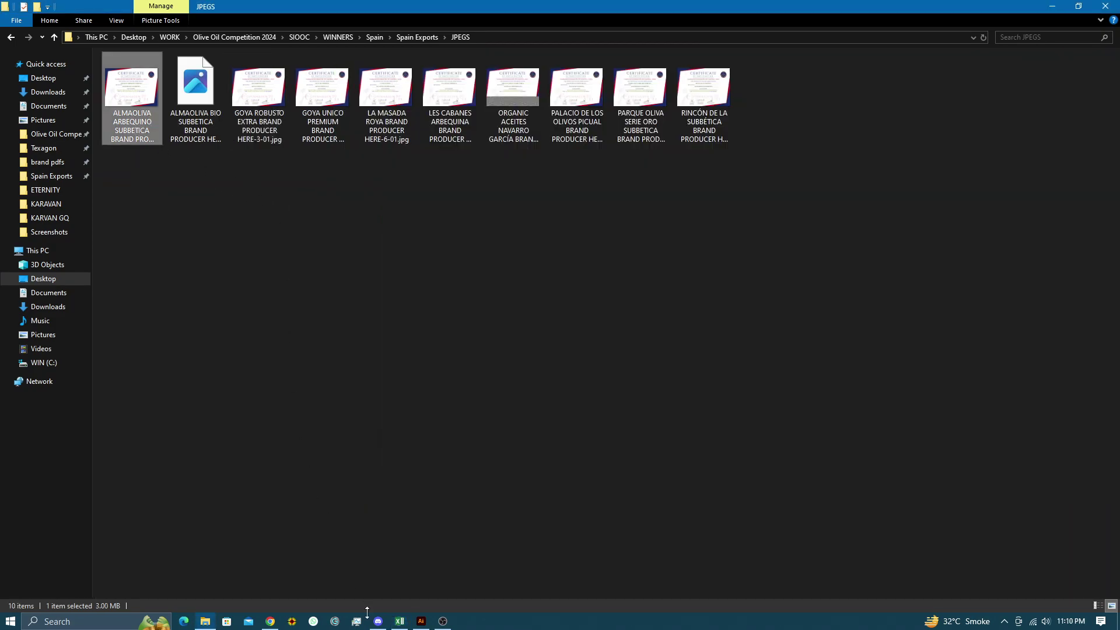
click(400, 620)
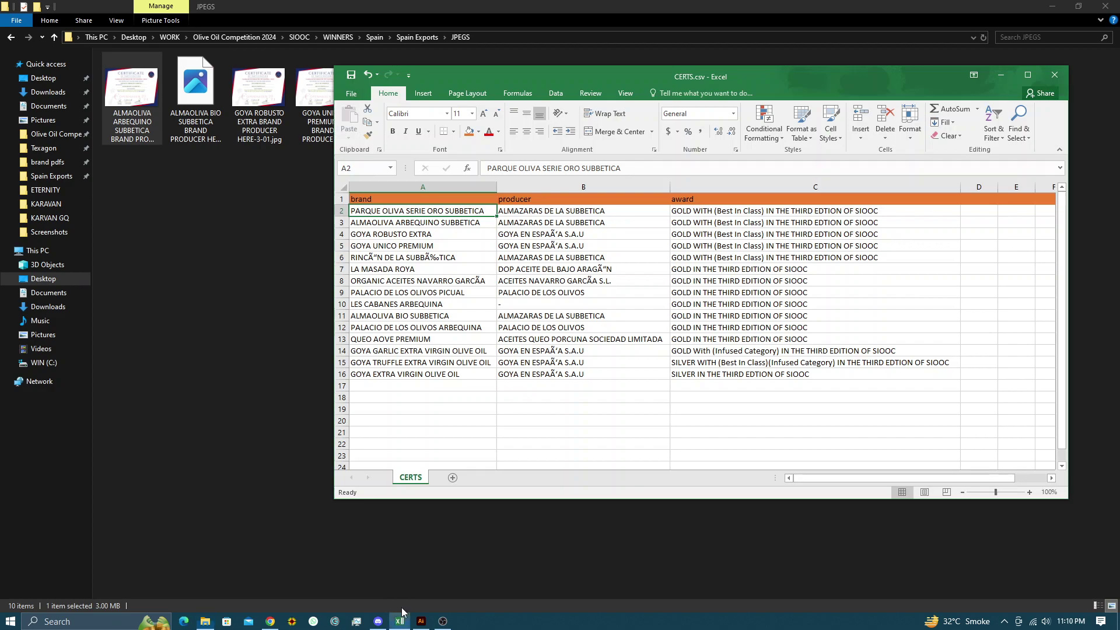
click(392, 233)
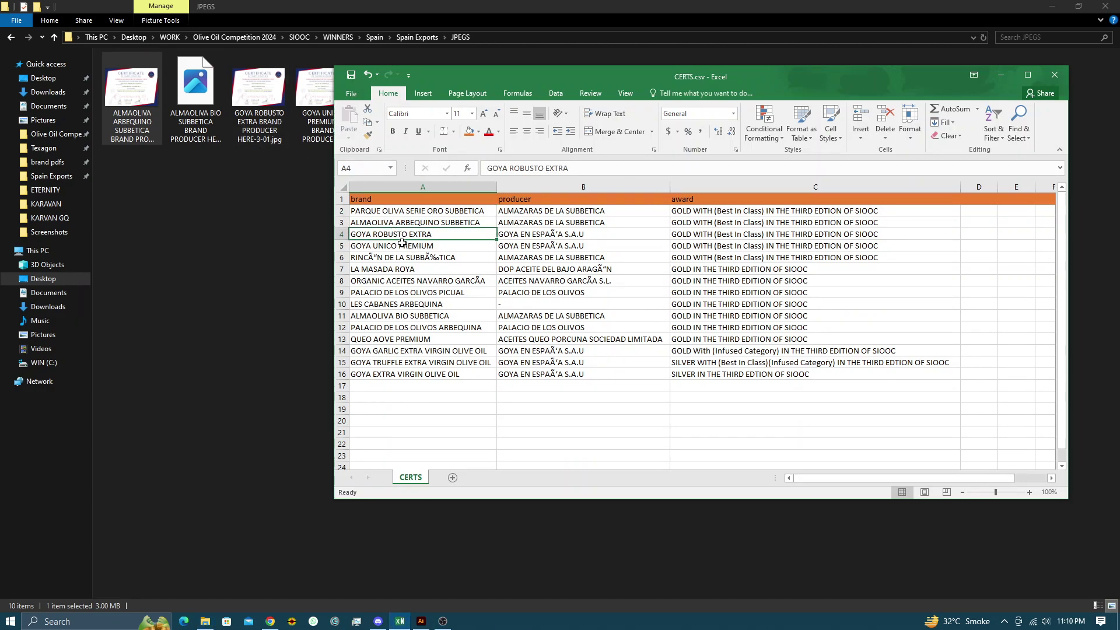
click(266, 137)
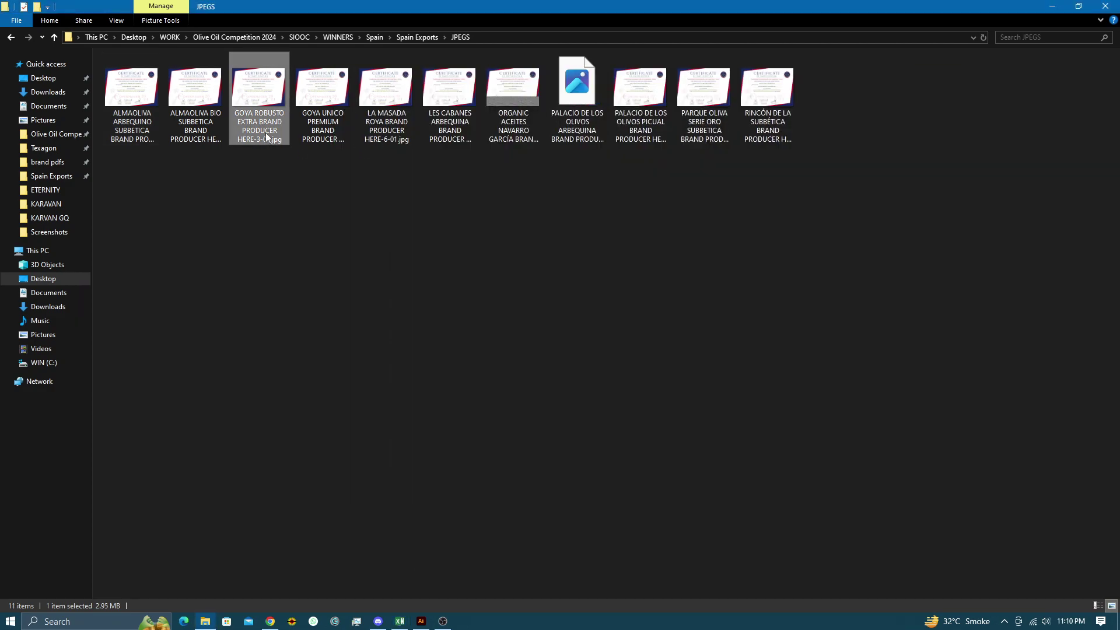
click(400, 620)
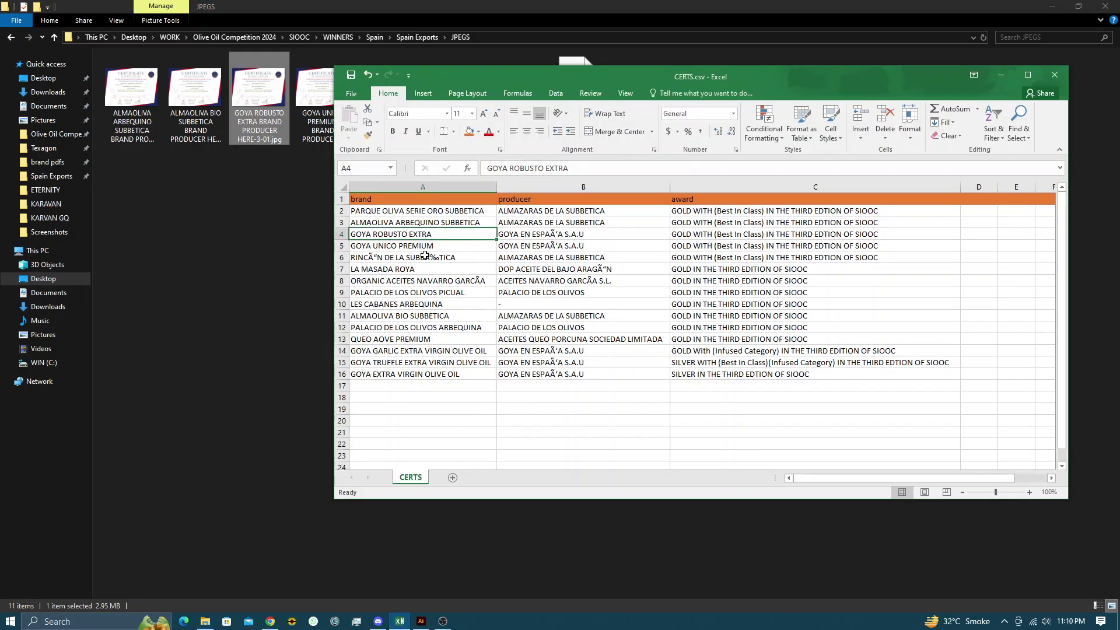
- Match the GOYA UNICO PREMIUM brand cell against its exported file name, then return to Illustrator
click(400, 247)
drag(482, 77, 597, 151)
click(333, 133)
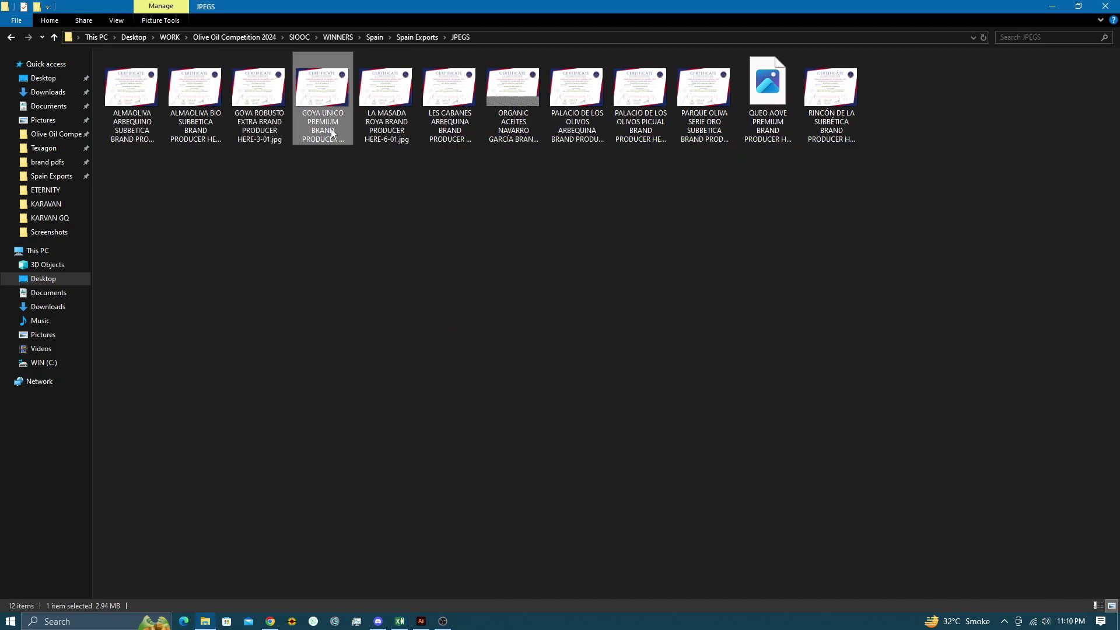
click(332, 132)
click(407, 623)
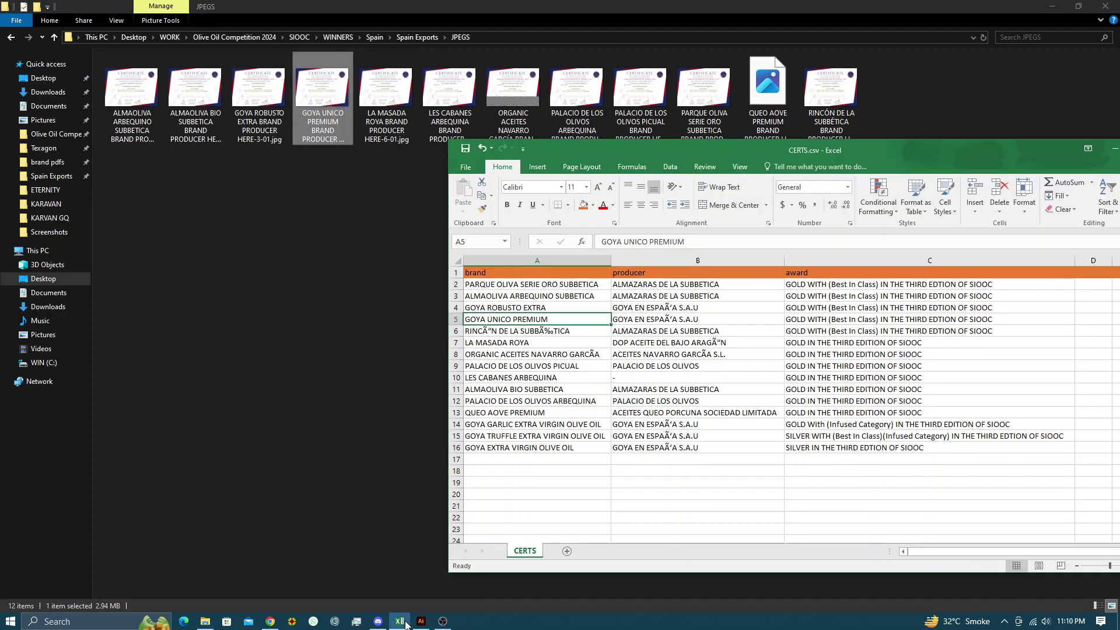
drag(793, 153, 495, 167)
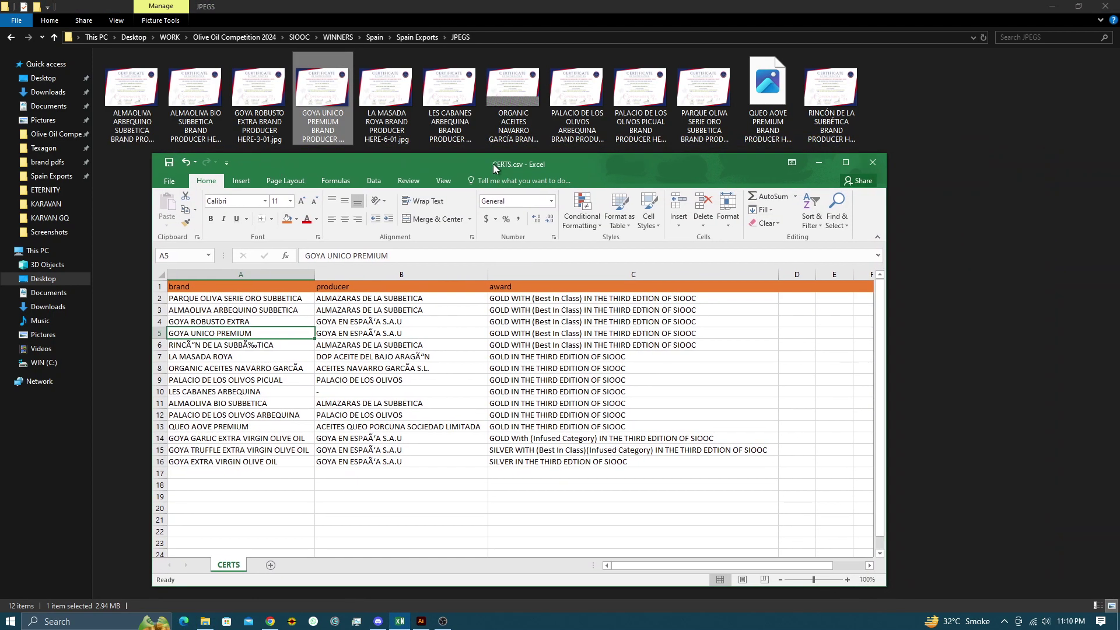
scroll(467, 408, down, 2)
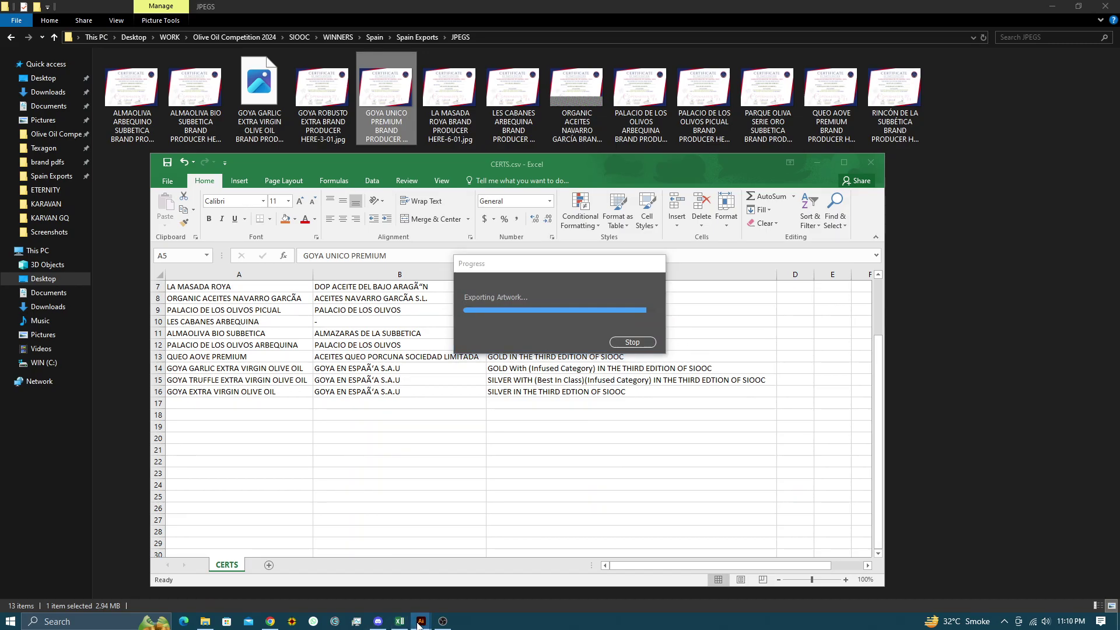
click(421, 621)
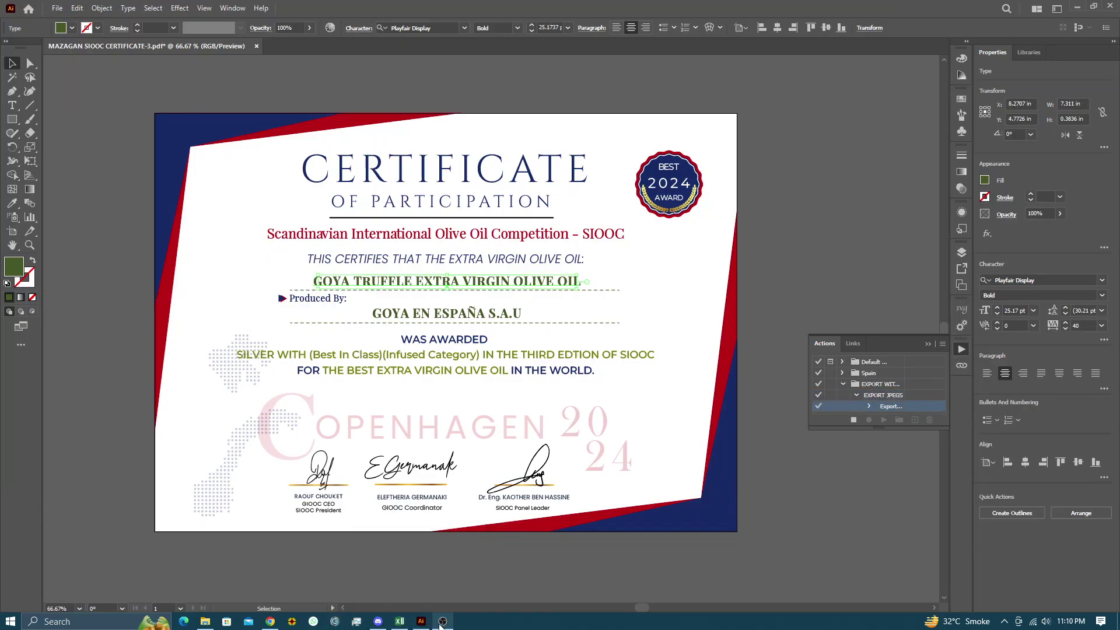